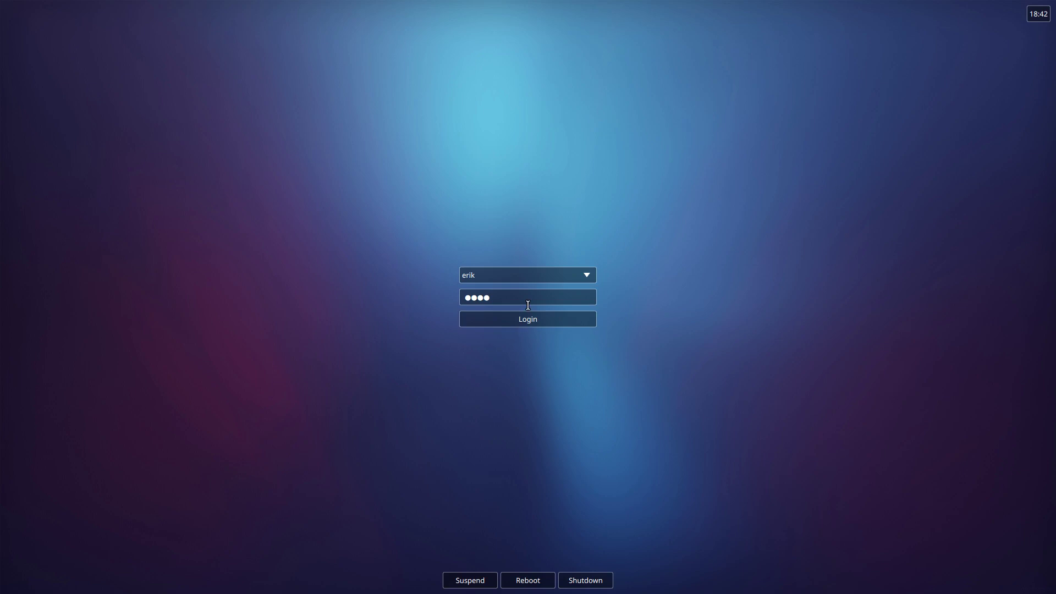
- Log in on tty3, run xd and xdw to confirm no session folders, then return to SDDM
{"action": "left_click", "coordinate": [497, 303]}
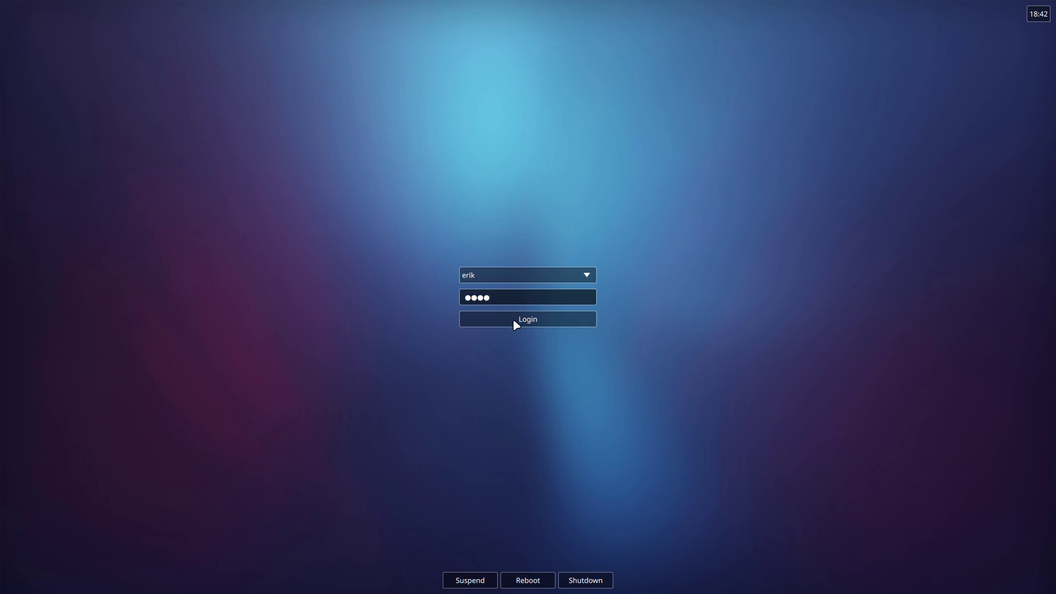
{"action": "left_click", "coordinate": [530, 320]}
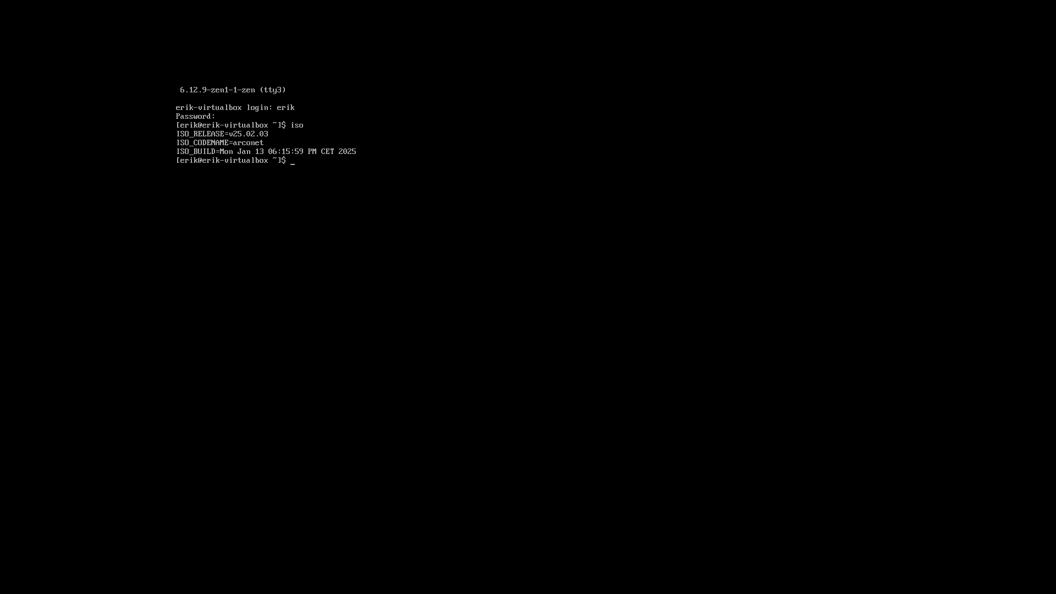
{"action": "type", "text": "xd"}
{"action": "key", "text": "Return"}
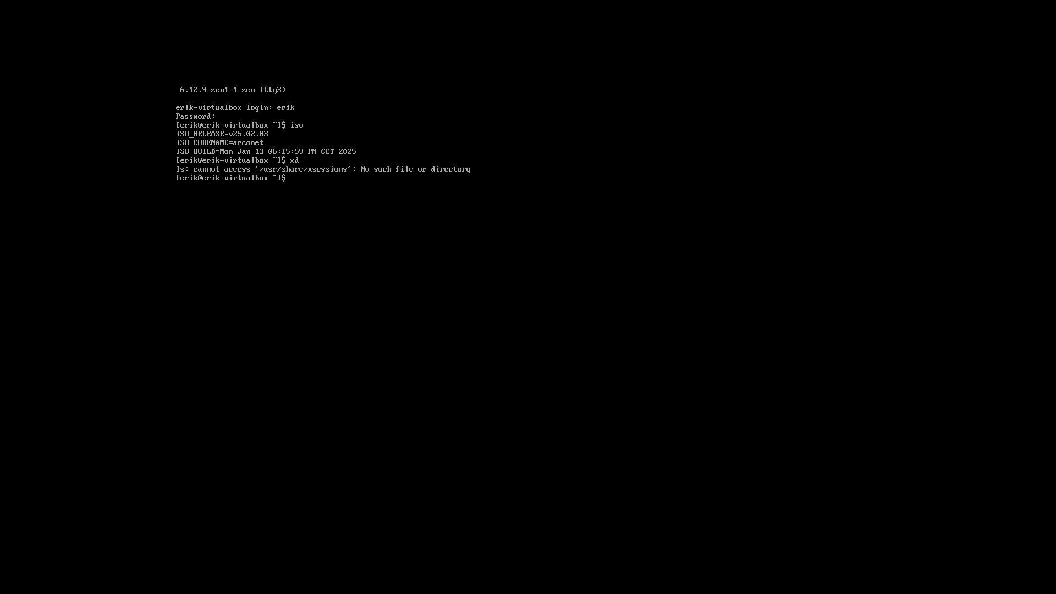
{"action": "type", "text": "xdw"}
{"action": "key", "text": "Return"}
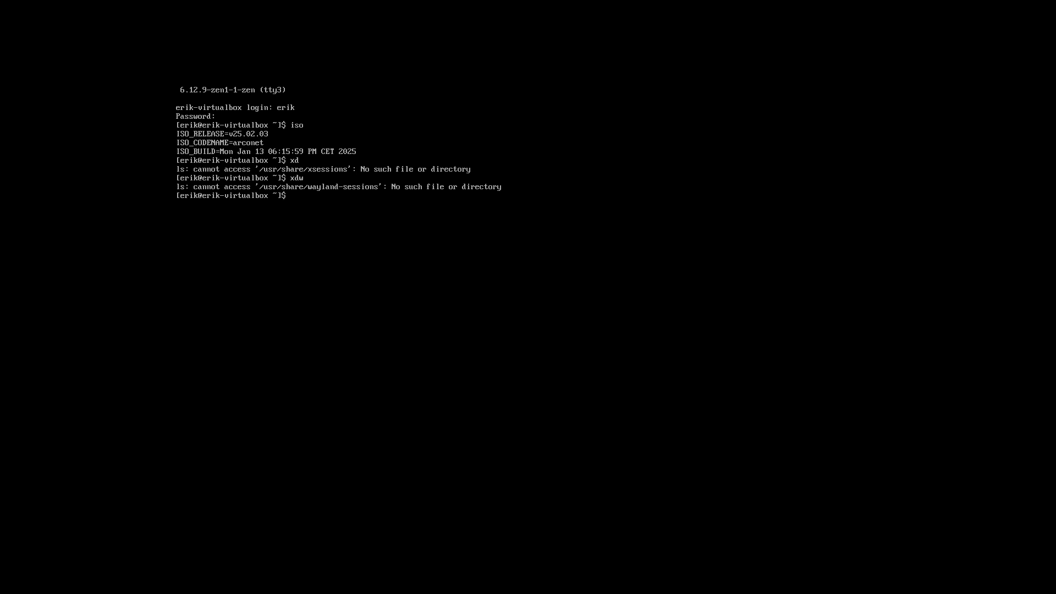
{"action": "key", "text": "ctrl+alt+F1"}
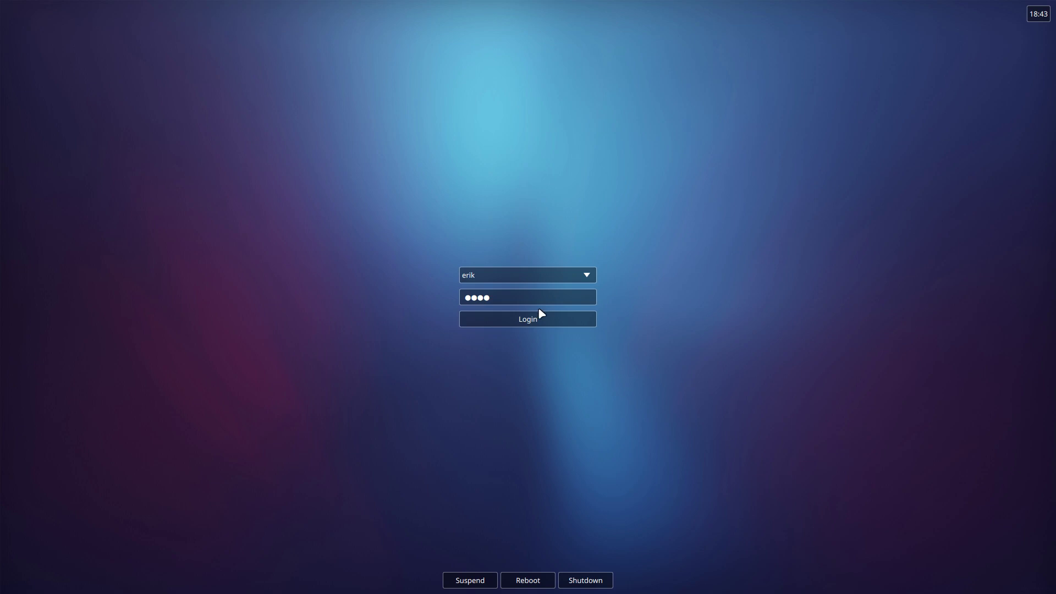
- Erase the stored password dots from the SDDM password field
{"action": "left_click", "coordinate": [525, 297]}
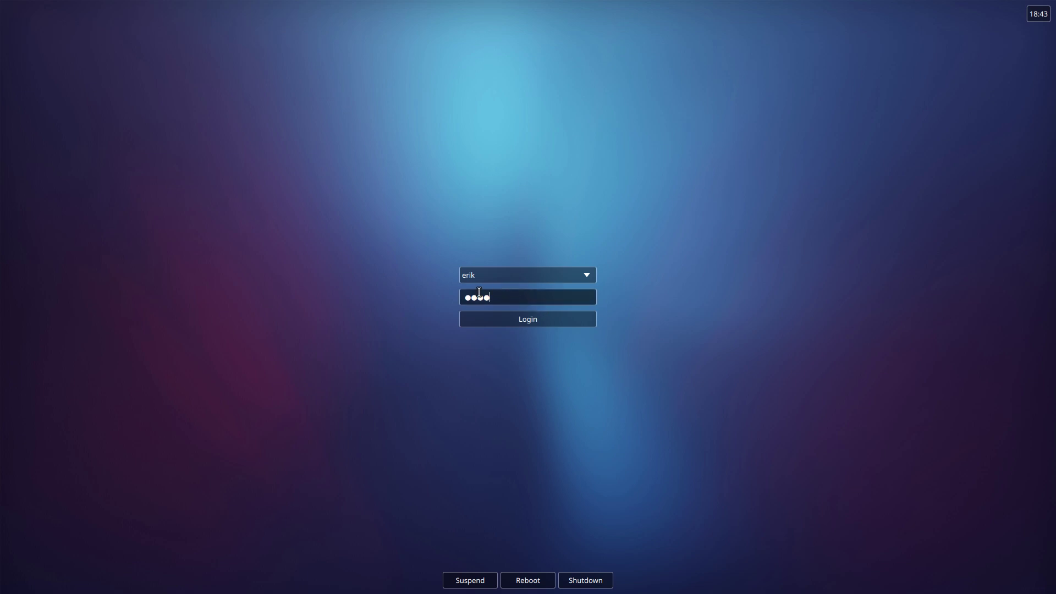
{"action": "key", "text": "BackSpace"}
{"action": "key", "text": "BackSpace"}
{"action": "key", "text": "BackSpace"}
{"action": "key", "text": "BackSpace"}
- Run update on tty3 with the sudo password; nothing needs upgrading
{"action": "key", "text": "ctrl+alt+F3"}
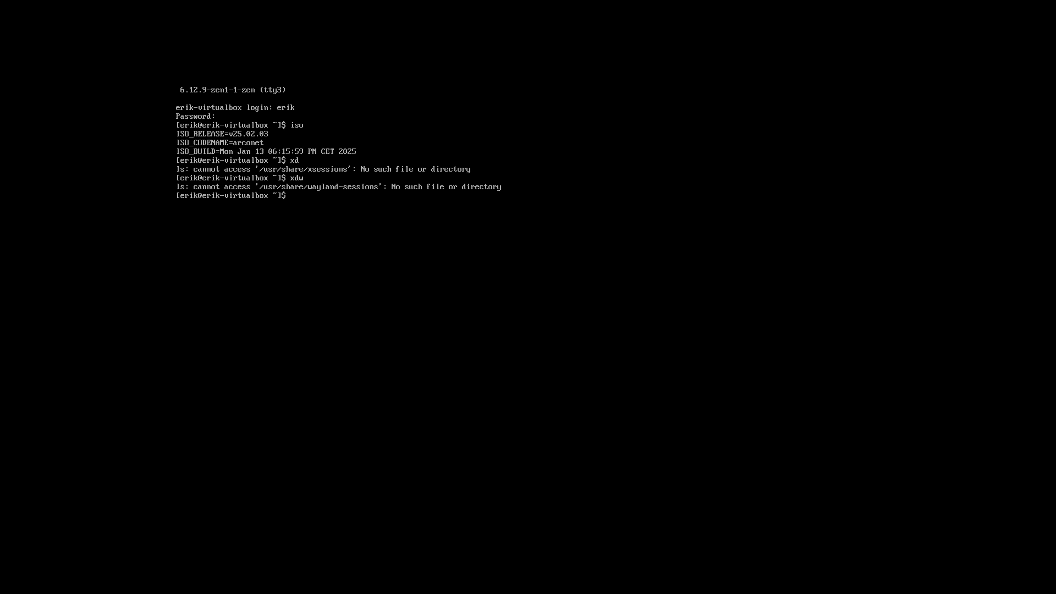
{"action": "type", "text": "update"}
{"action": "key", "text": "Return"}
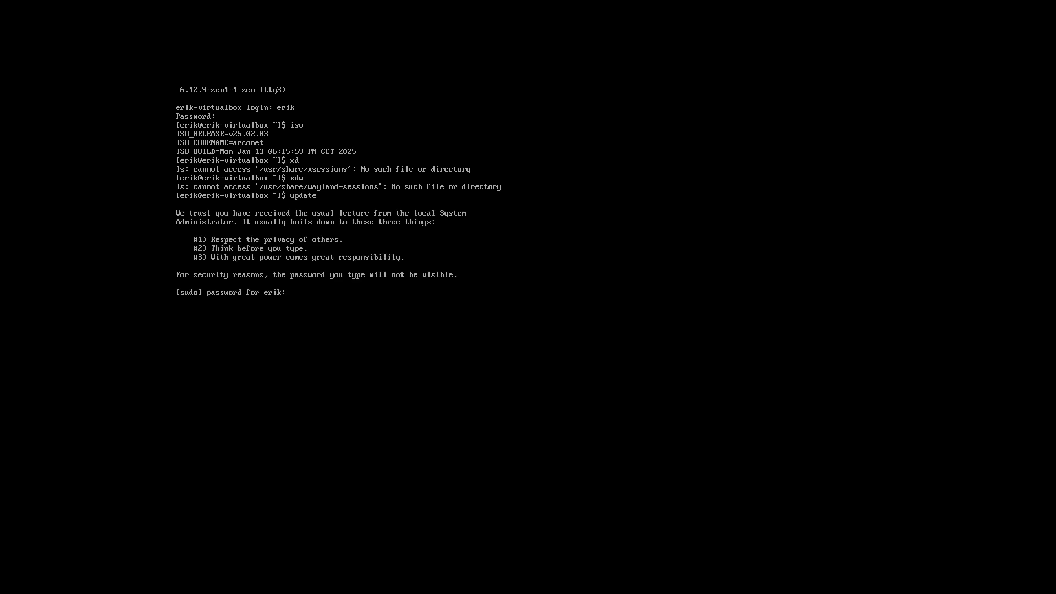
{"action": "key", "text": "Return"}
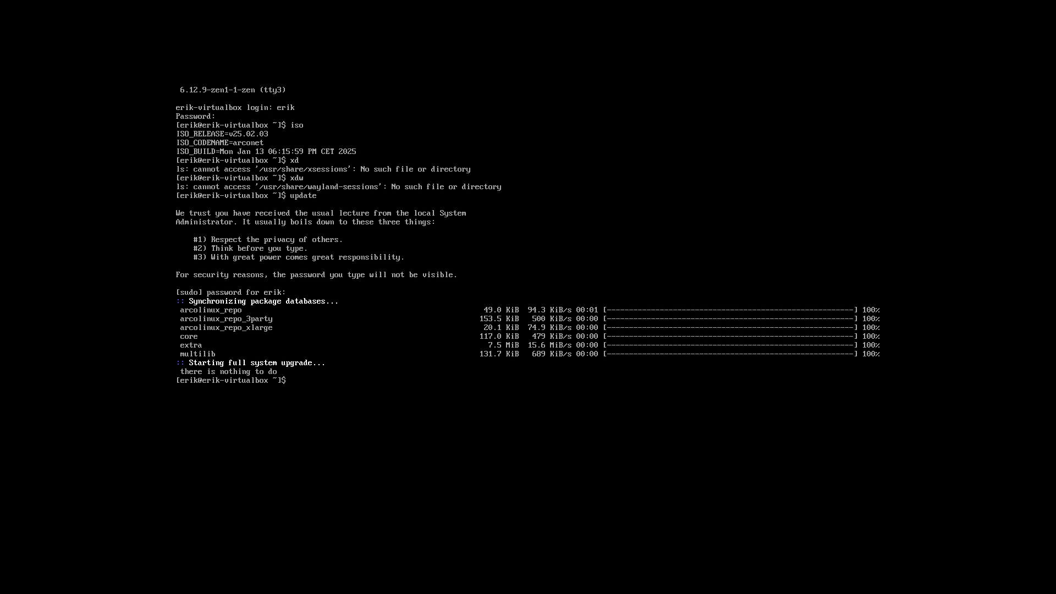
- Abandon get-chadwm with Ctrl+C and begin typing sudo pacman -S mate mate-extra
{"action": "type", "text": "get-chadwm"}
{"action": "key", "text": "ctrl+c"}
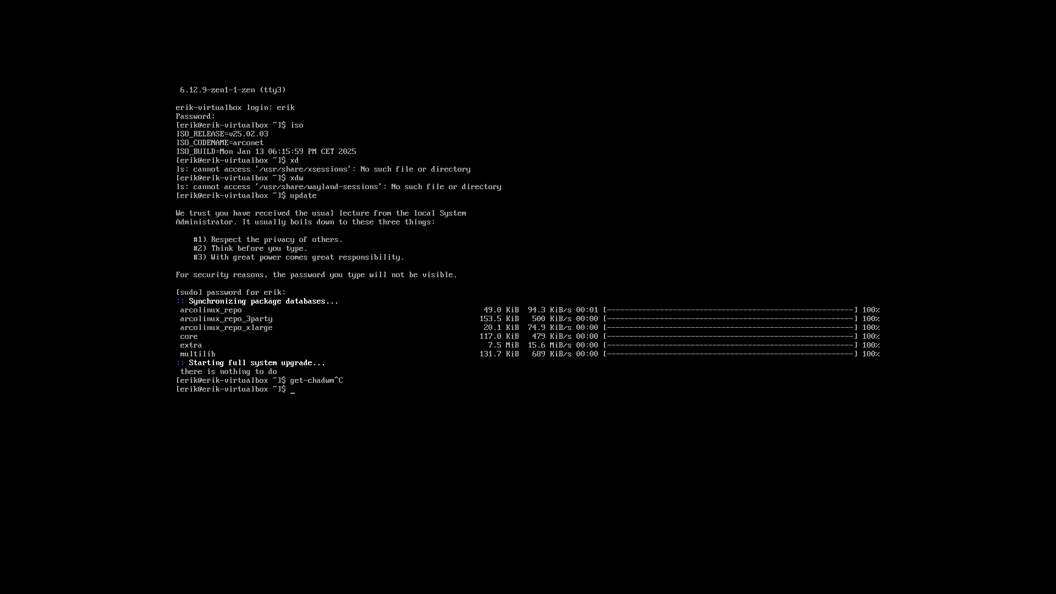
{"action": "type", "text": "sudo pac"}
{"action": "type", "text": "man -S mat"}
{"action": "type", "text": "e mate"}
{"action": "type", "text": "-e"}
{"action": "type", "text": "xtr"}
- Fix the typo, run sudo pacman -S mate mate-extra, and accept every member of both groups
{"action": "key", "text": "BackSpace"}
{"action": "type", "text": "tra"}
{"action": "key", "text": "Return"}
{"action": "key", "text": "Return"}
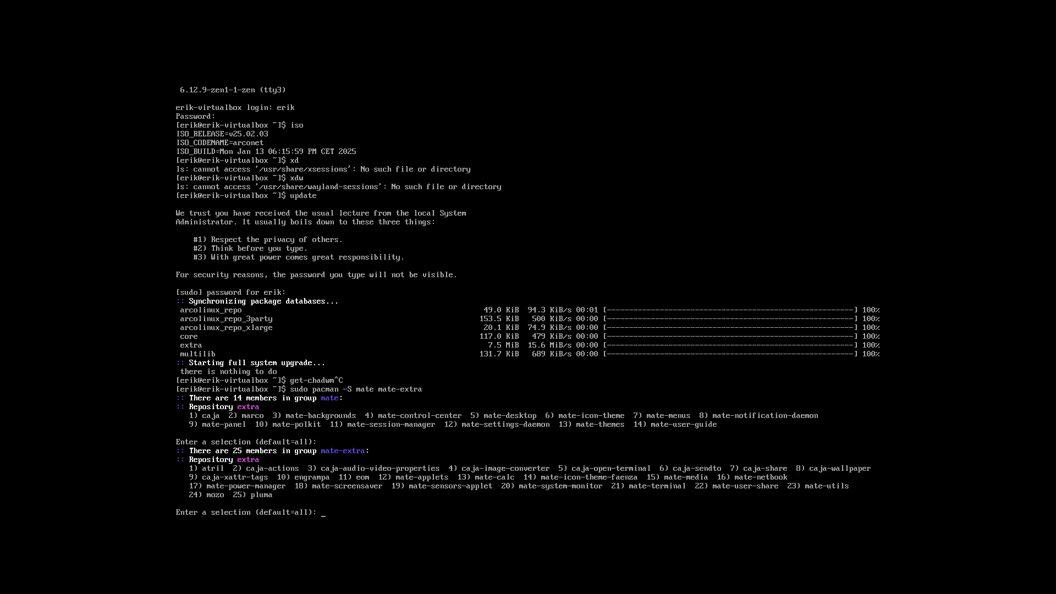
{"action": "key", "text": "Return"}
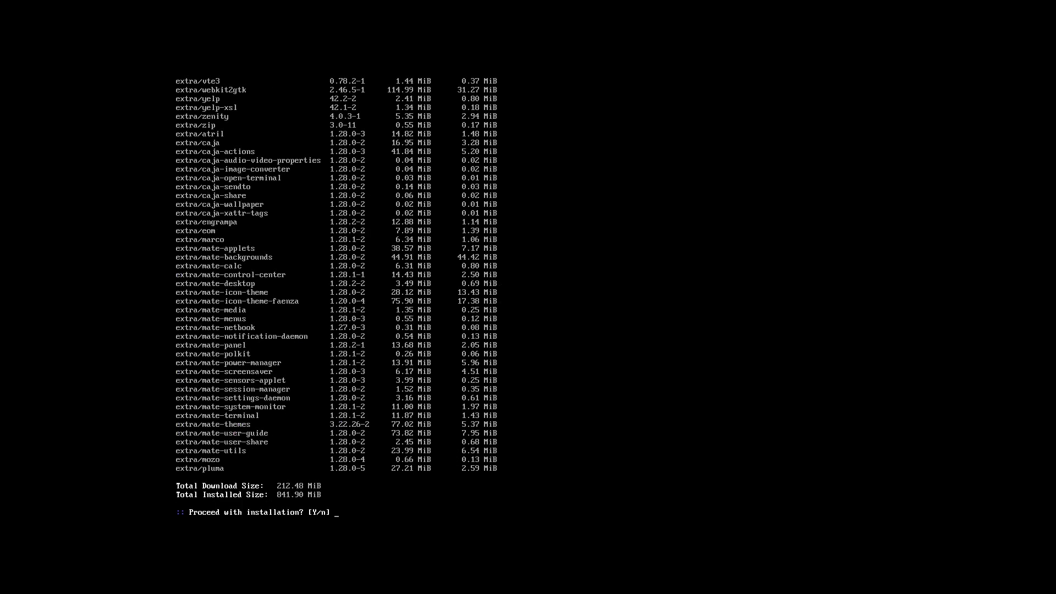
{"action": "key", "text": "Return"}
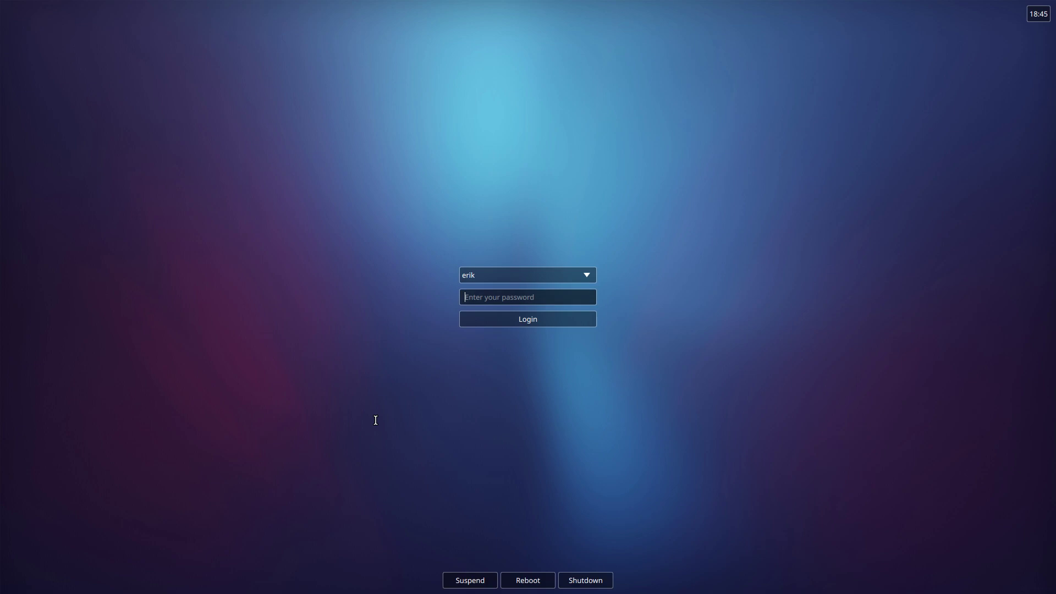
- Log in to MATE, quit the ArcoLinux Welcome App, and browse the Applications, Places and System menus
{"action": "type", "text": "****"}
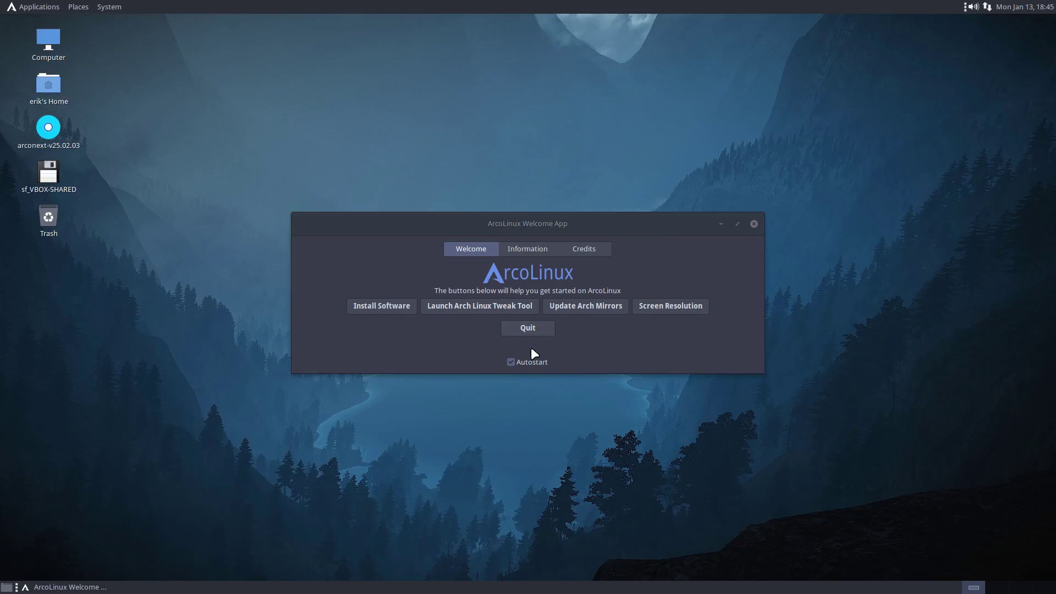
{"action": "left_click", "coordinate": [532, 328]}
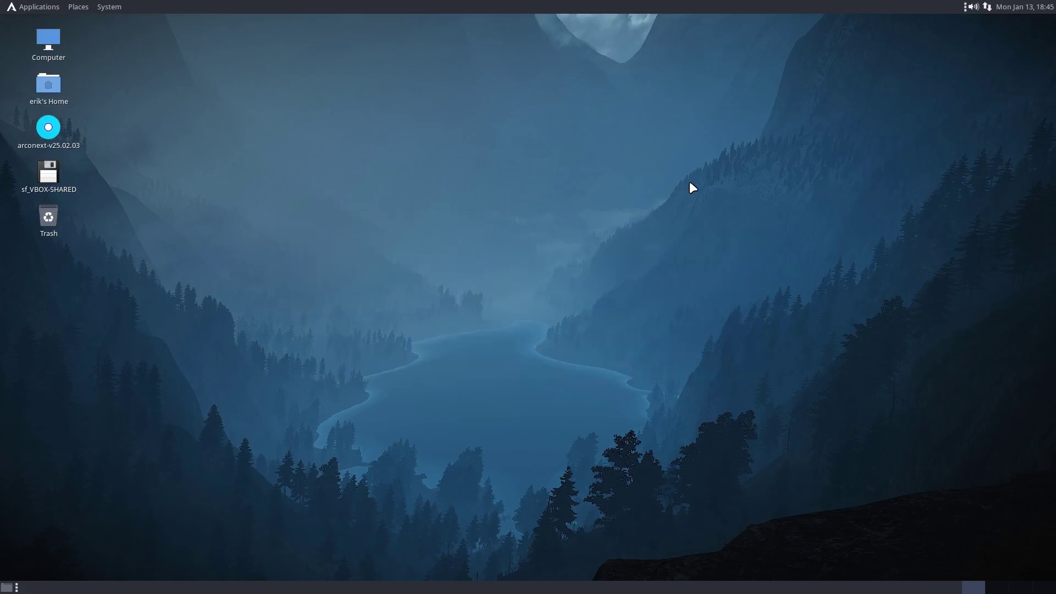
{"action": "left_click", "coordinate": [56, 5]}
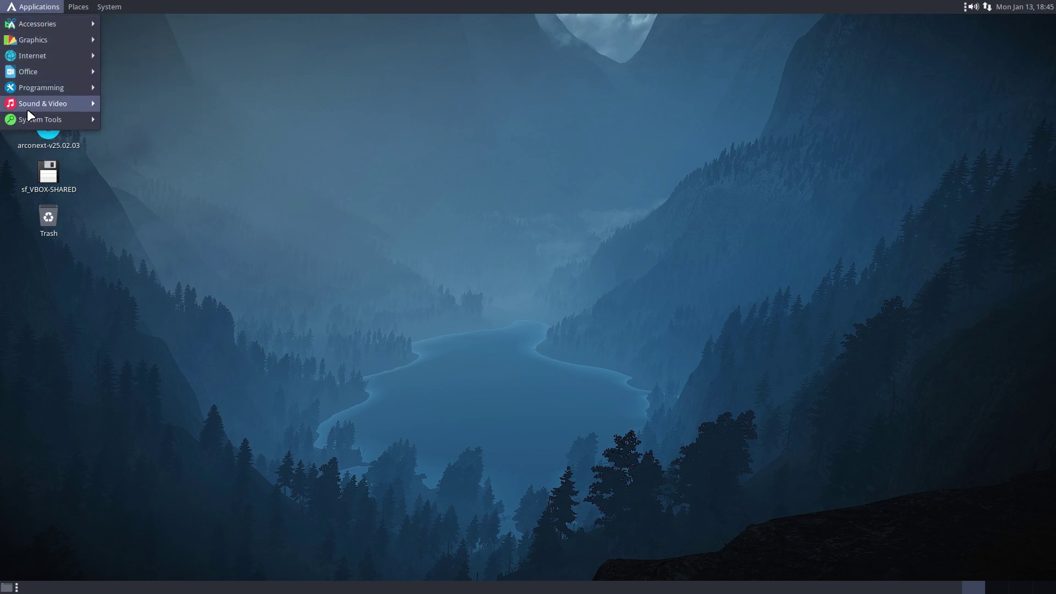
{"action": "mouse_move", "coordinate": [26, 118]}
{"action": "mouse_move", "coordinate": [88, 9]}
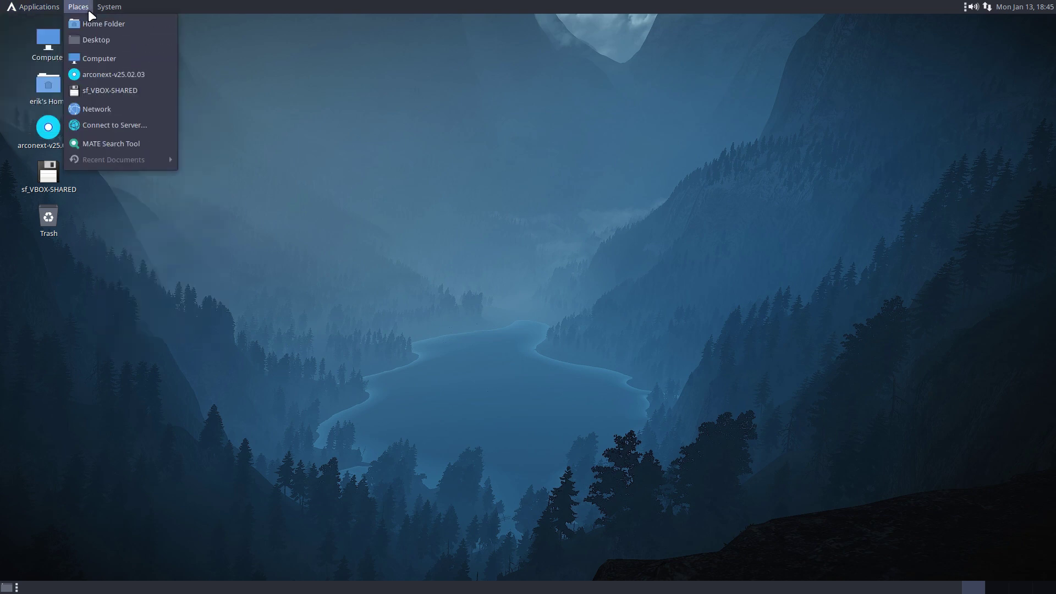
{"action": "mouse_move", "coordinate": [166, 23]}
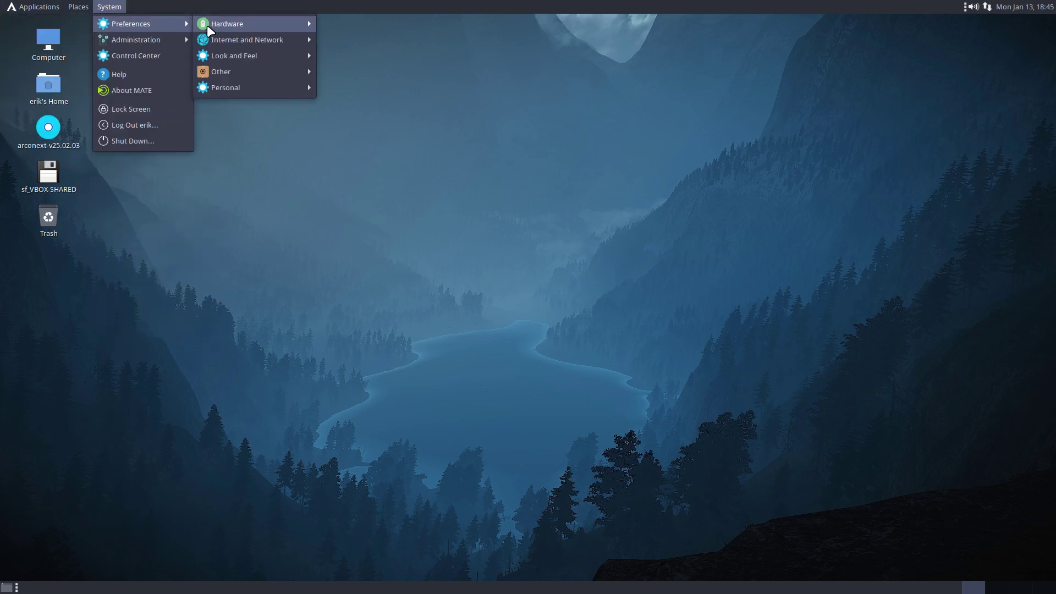
{"action": "mouse_move", "coordinate": [245, 27]}
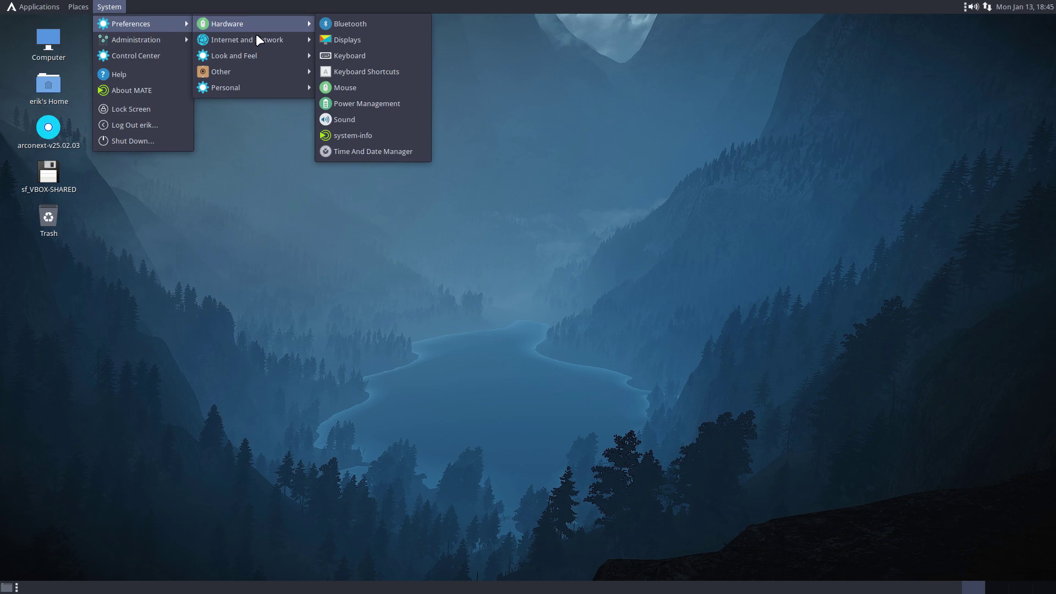
{"action": "mouse_move", "coordinate": [275, 59]}
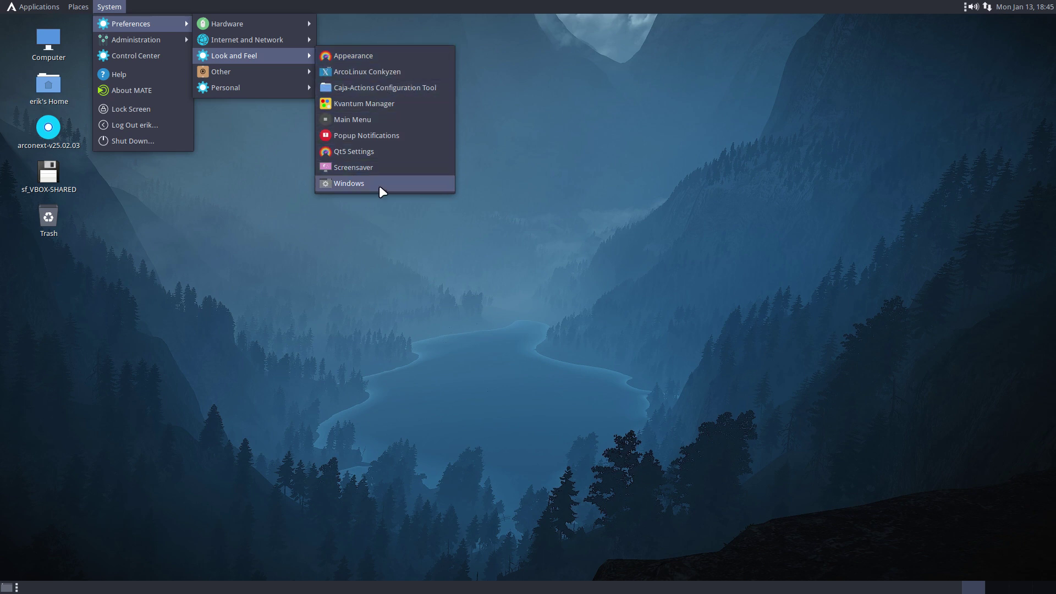
{"action": "mouse_move", "coordinate": [224, 87]}
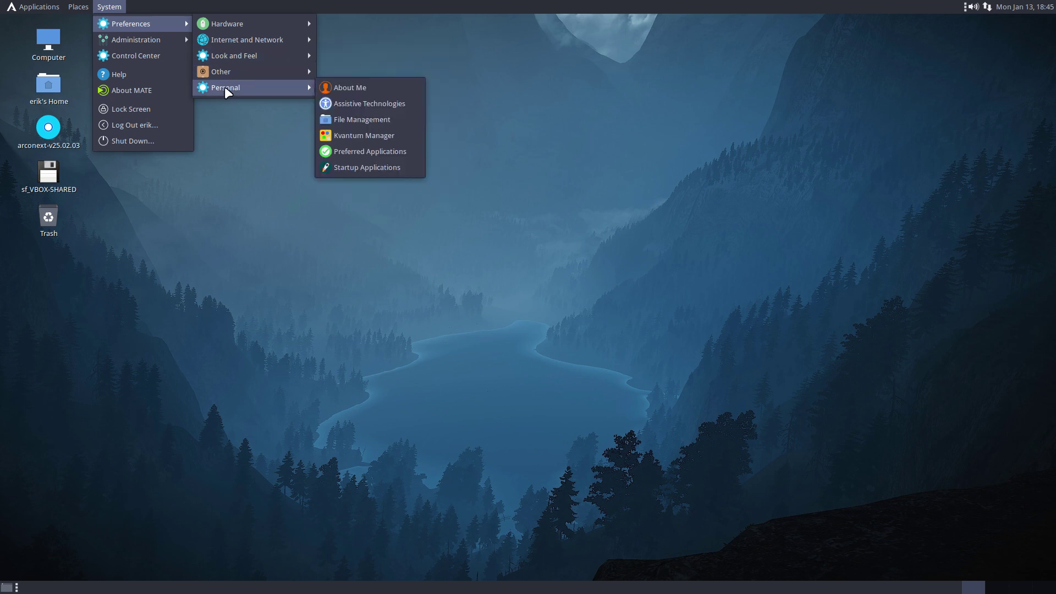
{"action": "left_click", "coordinate": [246, 378]}
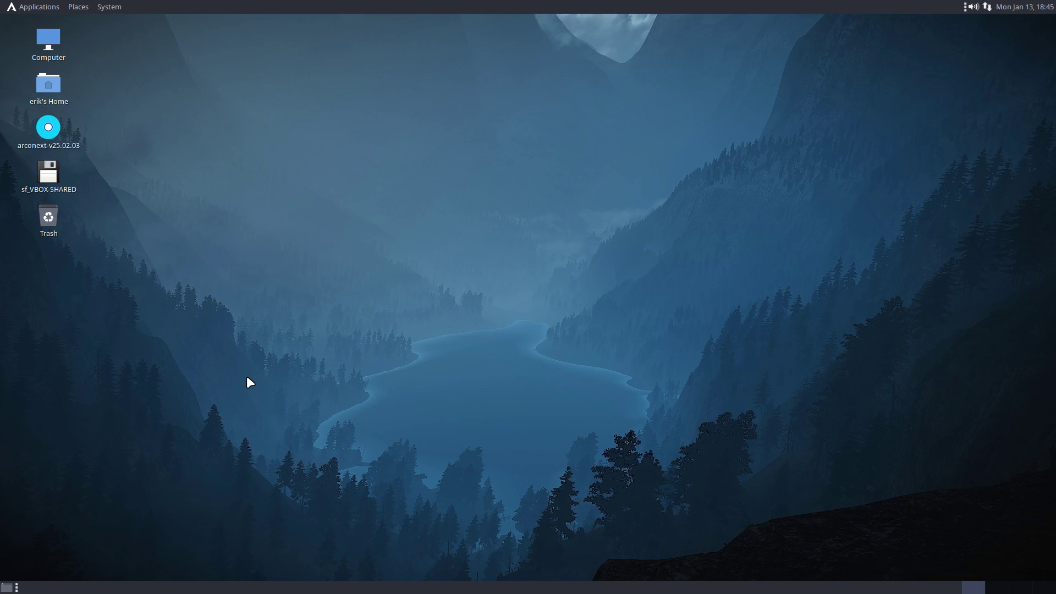
- Launch USB Image Writer from the Applications menu, close it again, and reopen Applications
{"action": "left_click", "coordinate": [32, 10]}
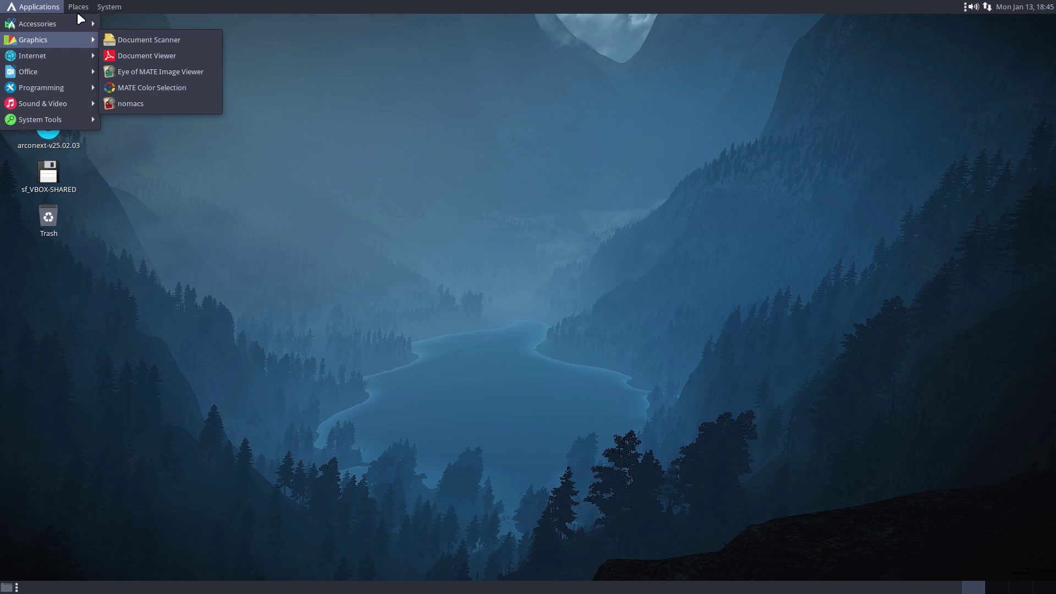
{"action": "mouse_move", "coordinate": [38, 7]}
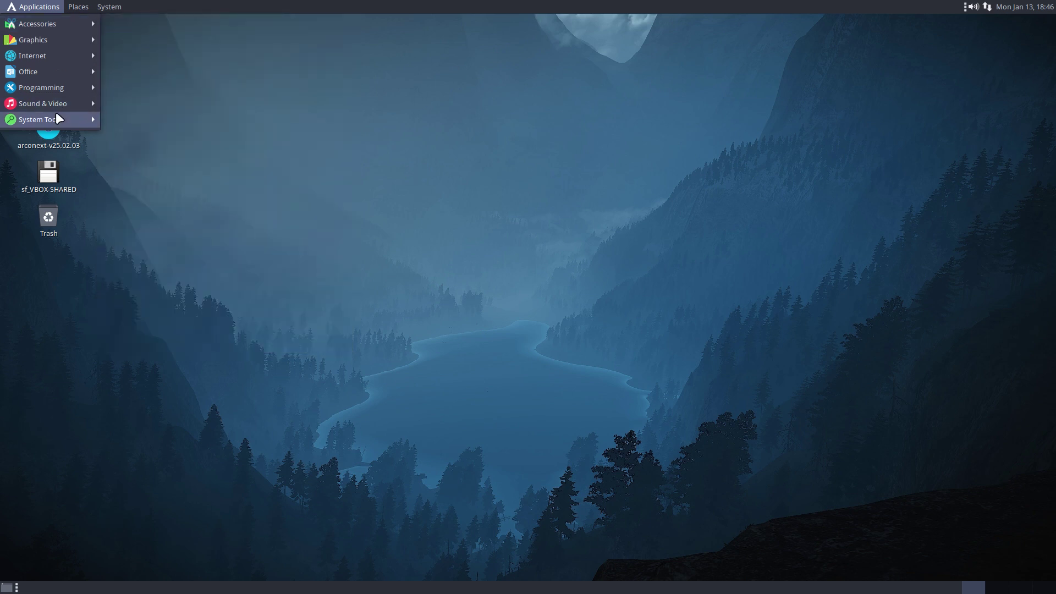
{"action": "mouse_move", "coordinate": [62, 116]}
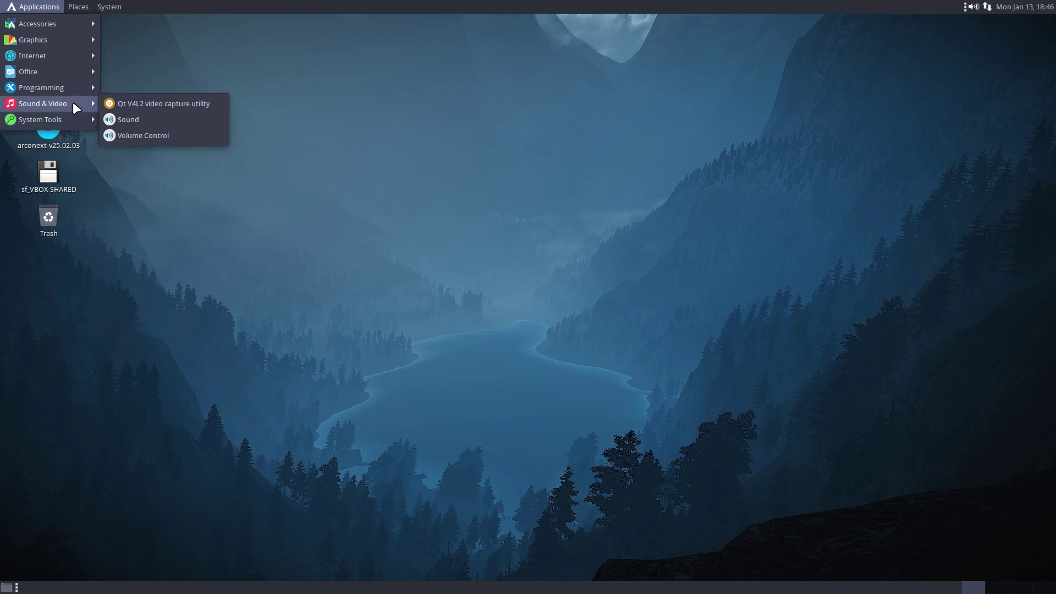
{"action": "left_click", "coordinate": [195, 292]}
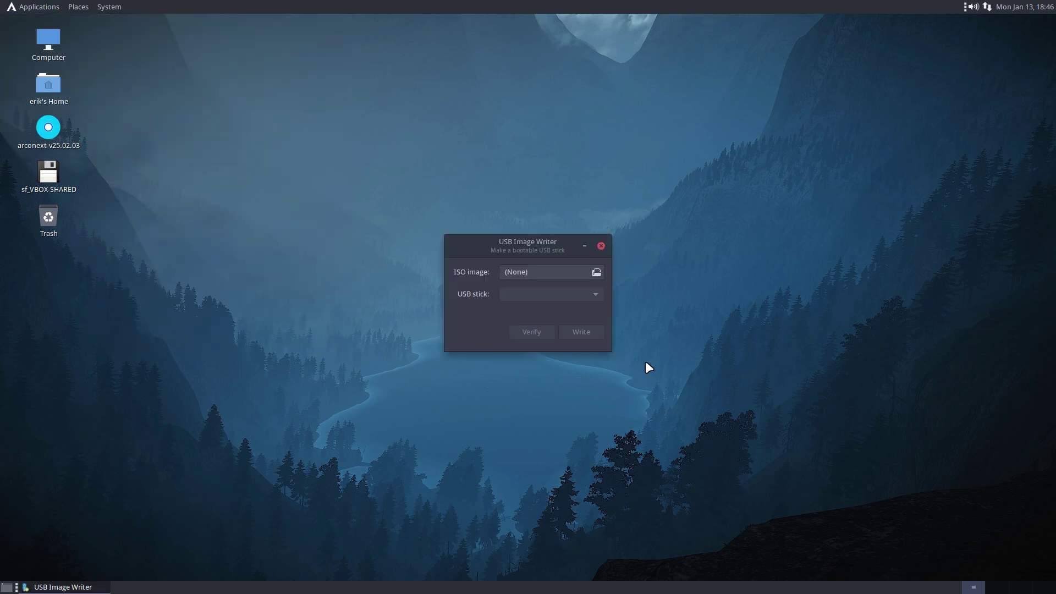
{"action": "left_click", "coordinate": [600, 246]}
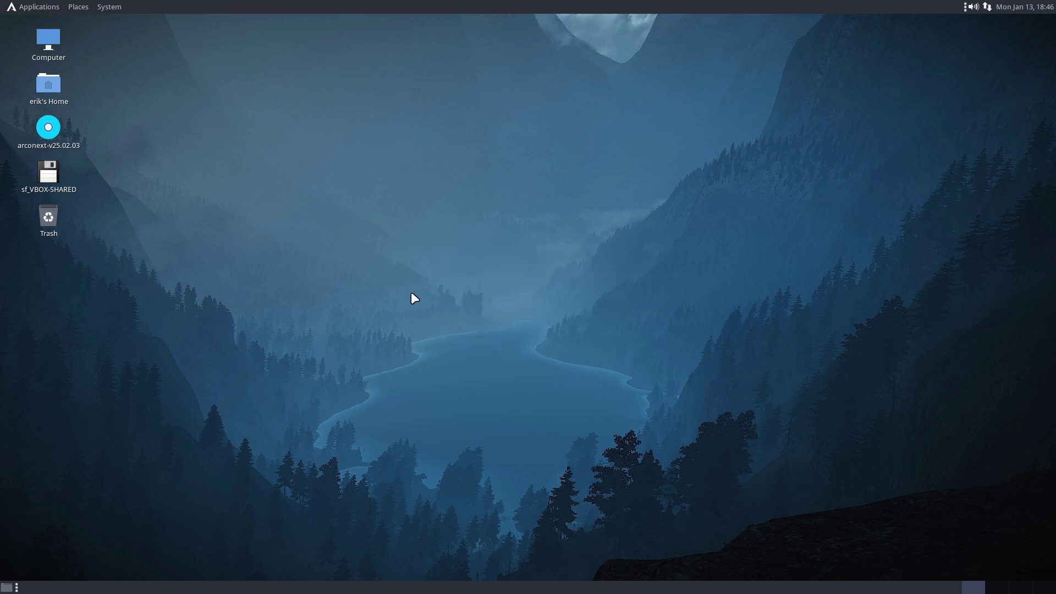
{"action": "left_click", "coordinate": [108, 7]}
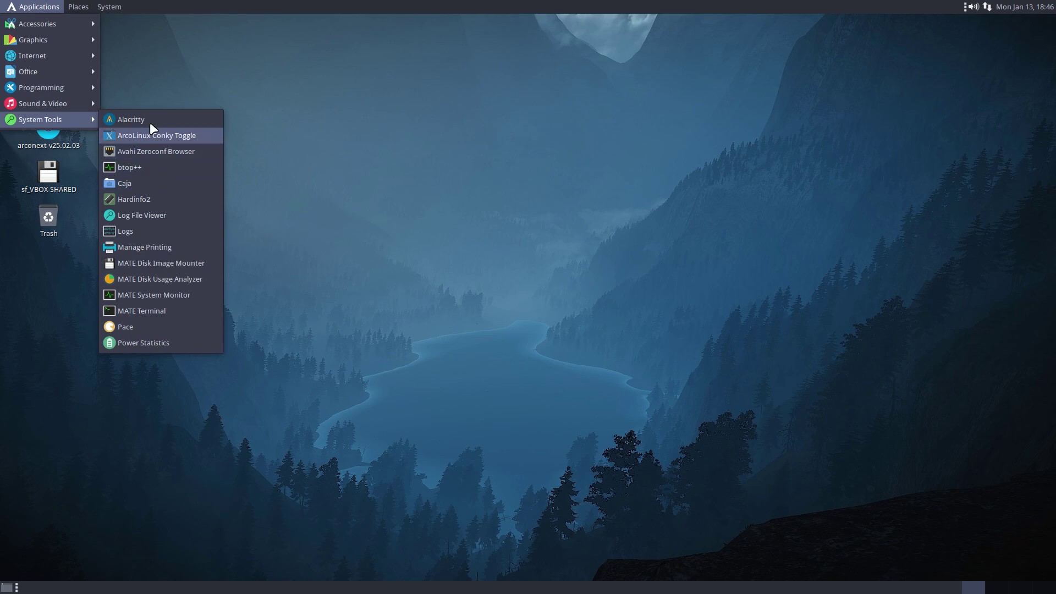
- Launch arcolinux-welcome-app from a terminal, show its Information page, and move the window higher
{"action": "left_click", "coordinate": [144, 119]}
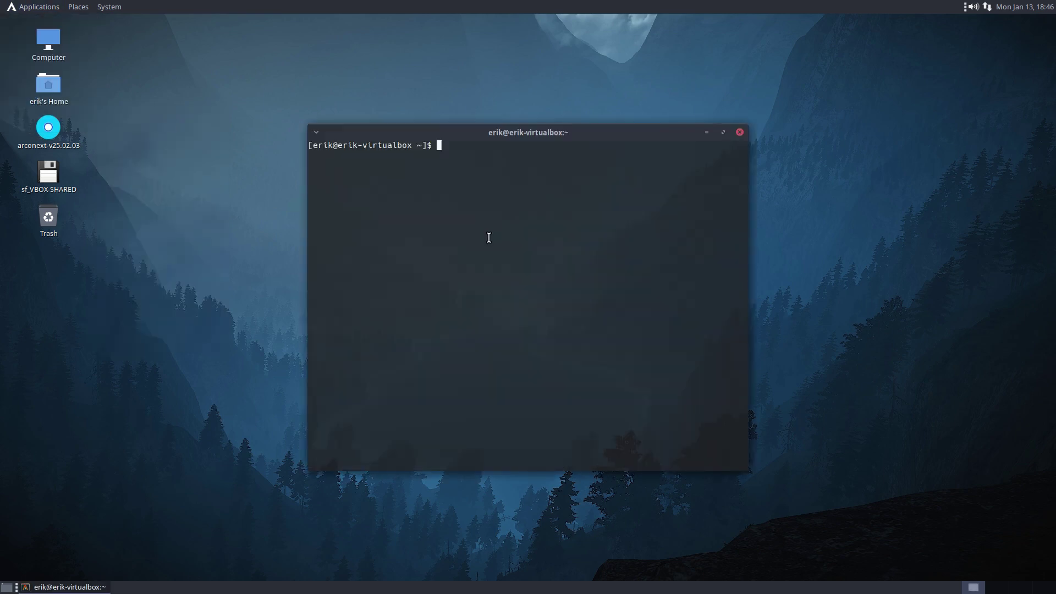
{"action": "type", "text": "arcolinux-wel"}
{"action": "key", "text": "Tab"}
{"action": "key", "text": "Return"}
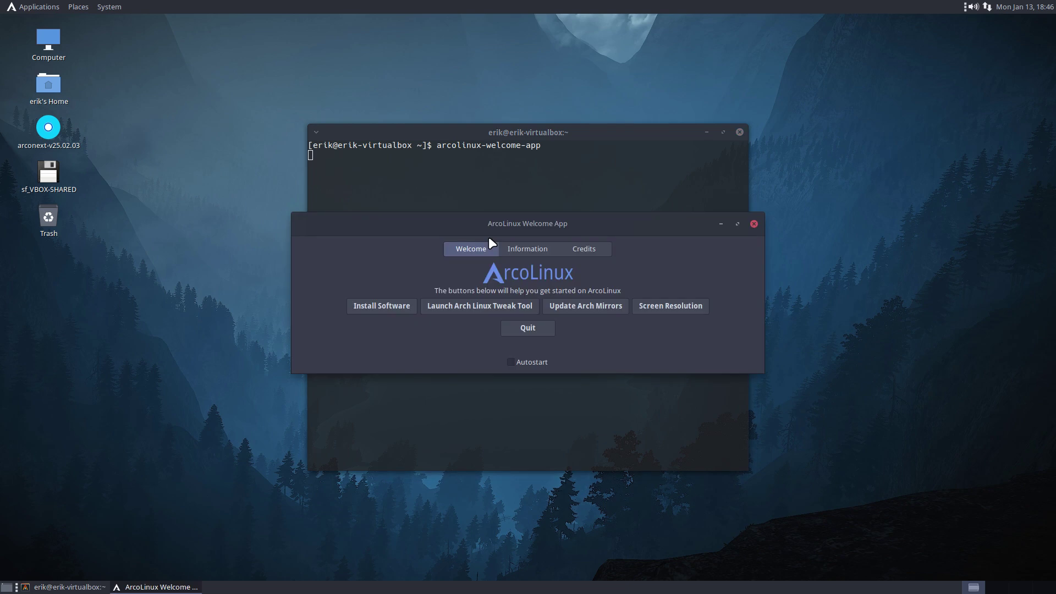
{"action": "left_click", "coordinate": [532, 249]}
{"action": "left_click_drag", "start_coordinate": [547, 220], "coordinate": [552, 73]}
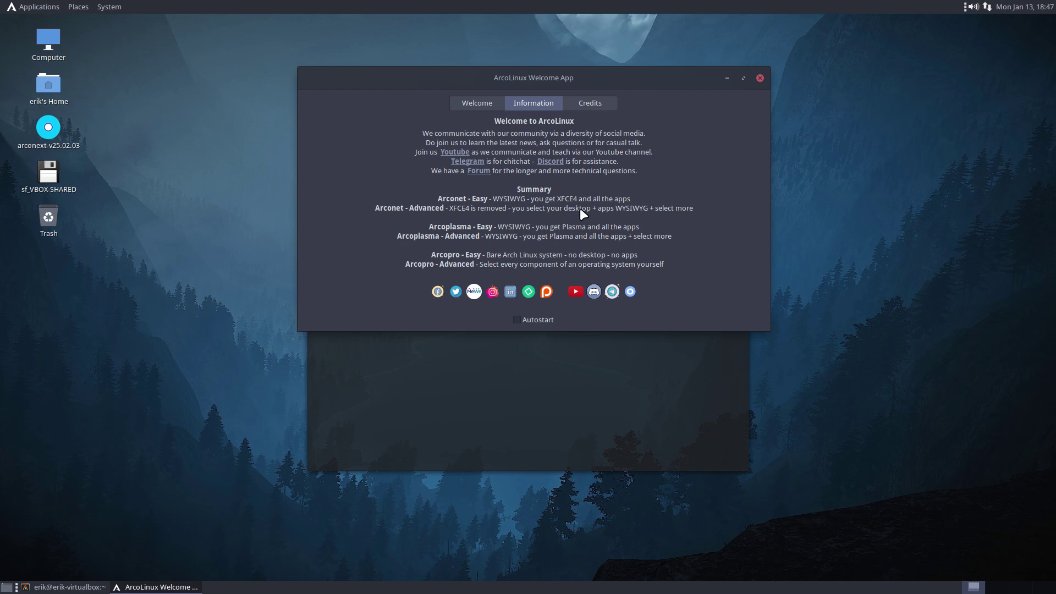
- Close the Welcome App and run get-chadwm, authorising it with the sudo password
{"action": "left_click", "coordinate": [760, 78]}
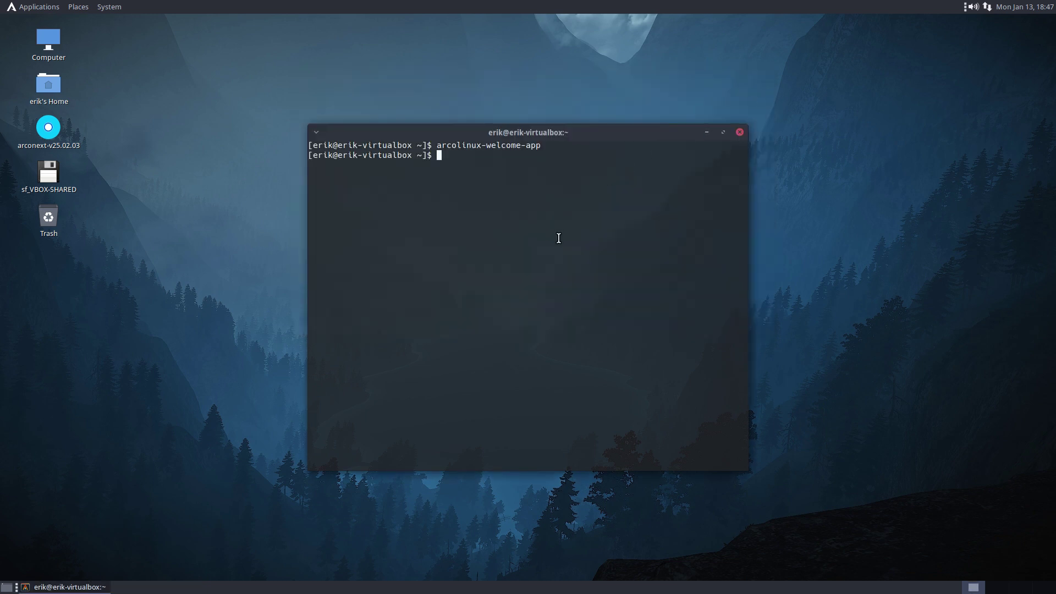
{"action": "type", "text": "get-chadwm"}
{"action": "key", "text": "Return"}
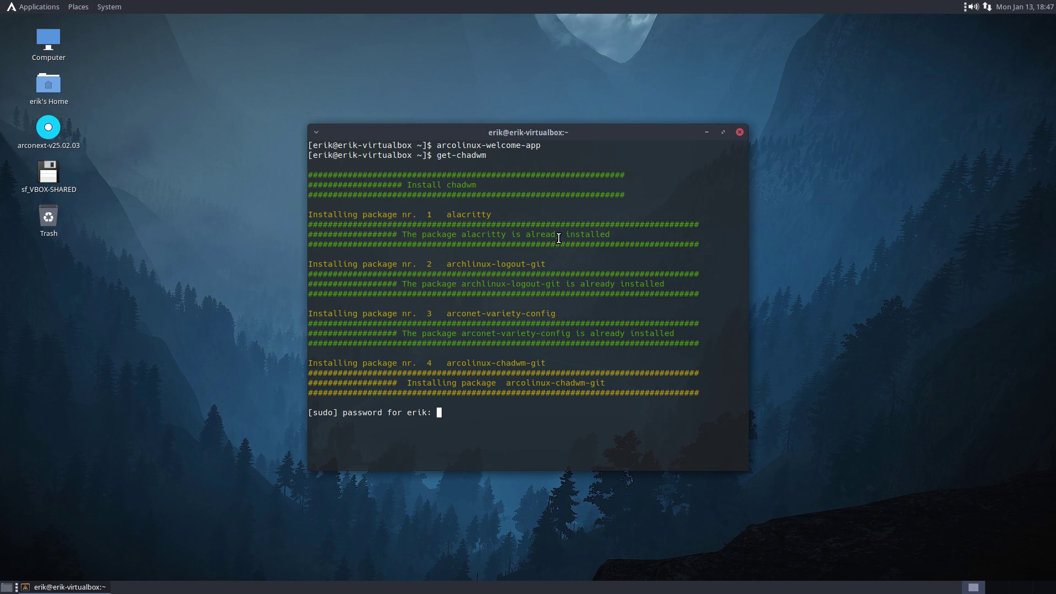
{"action": "key", "text": "Return"}
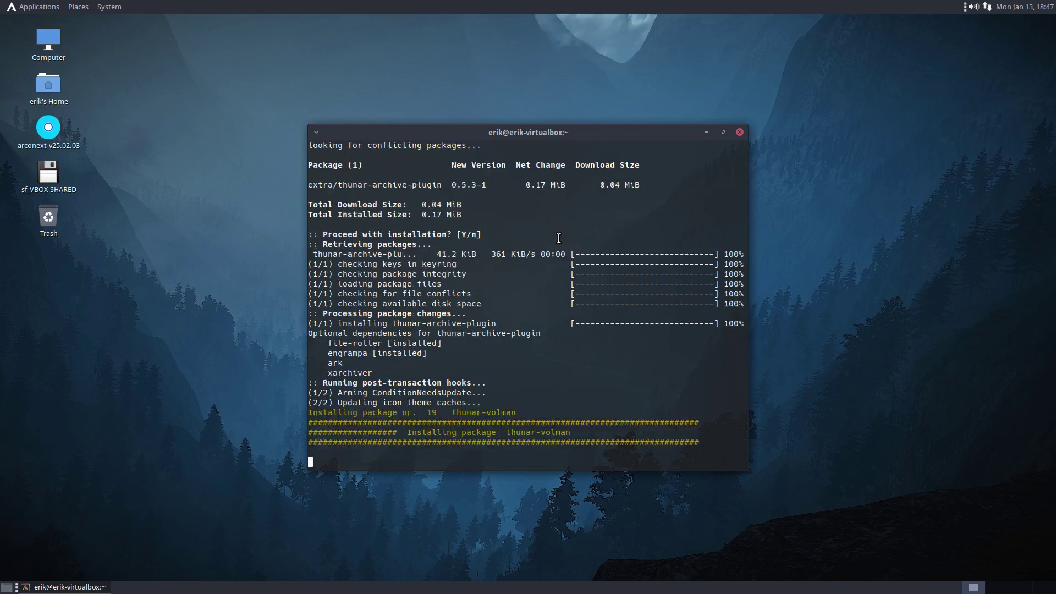
- Check the Applications menu's System Tools list, then dismiss the menu
{"action": "left_click", "coordinate": [45, 10]}
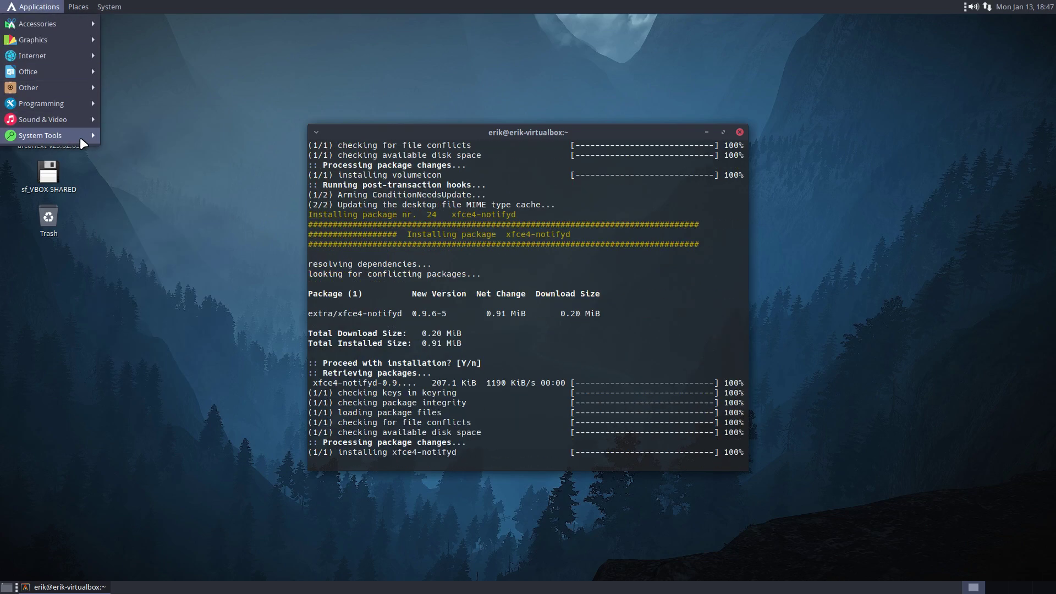
{"action": "mouse_move", "coordinate": [83, 135]}
{"action": "left_click", "coordinate": [137, 134]}
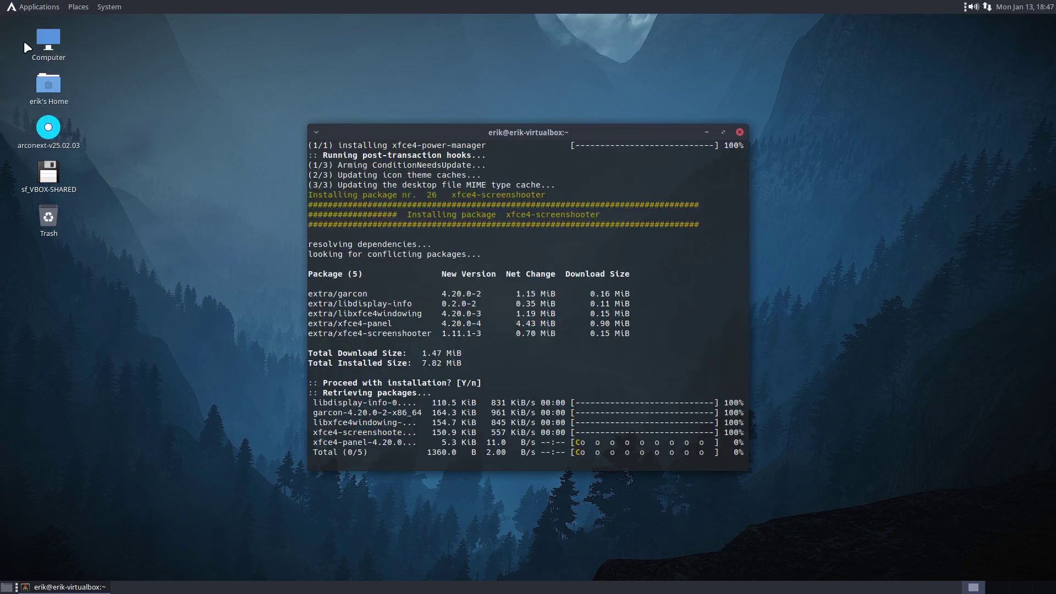
{"action": "left_click", "coordinate": [38, 7]}
{"action": "mouse_move", "coordinate": [48, 137]}
{"action": "left_click", "coordinate": [104, 140]}
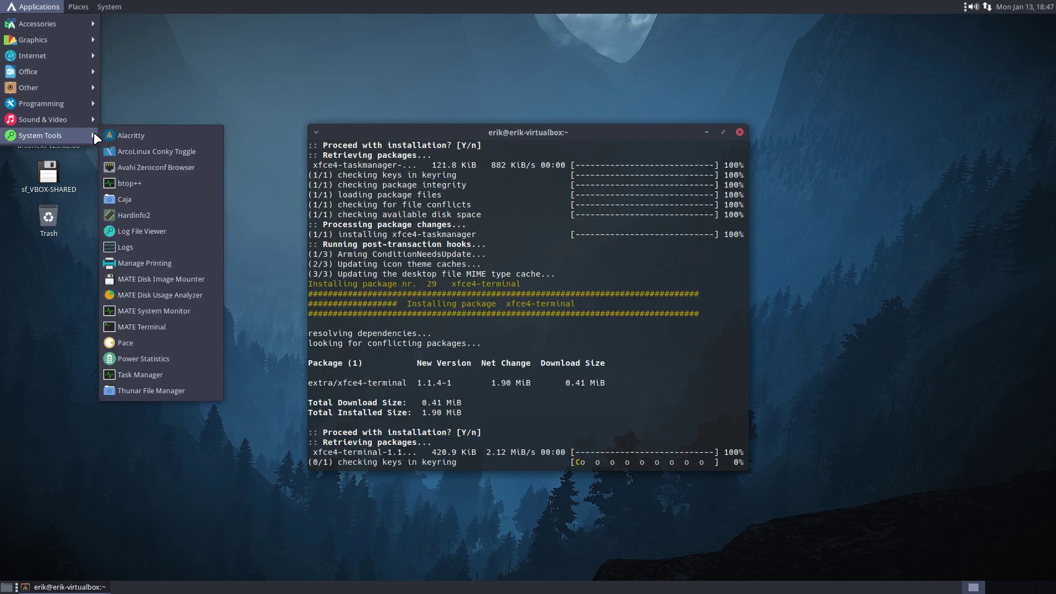
{"action": "left_click", "coordinate": [122, 136]}
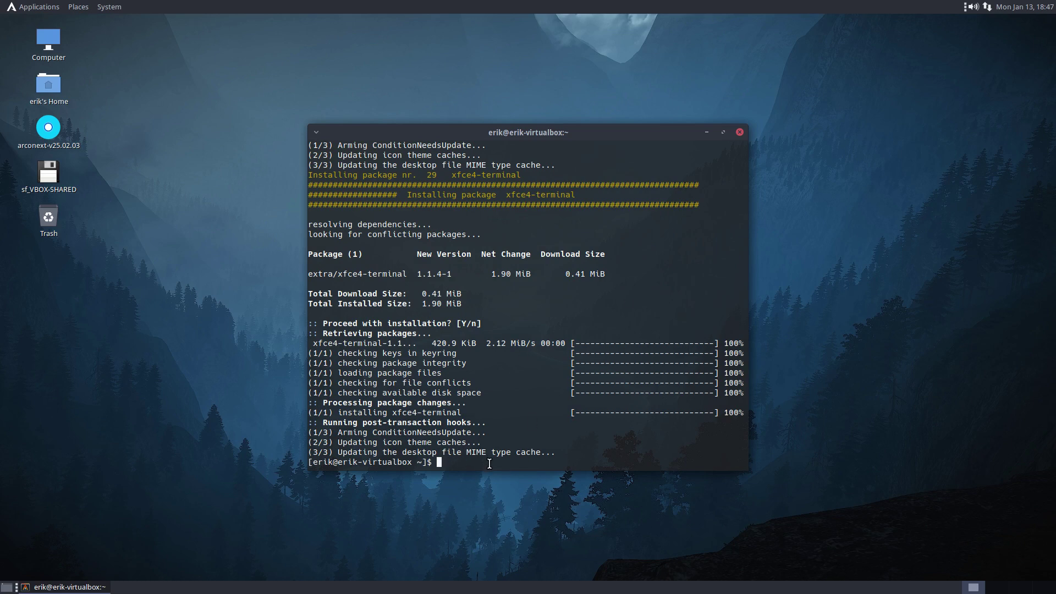
- Locate the script with which get-chadwm and type subl /usr/local/bin/get-chadwm
{"action": "type", "text": "which get-chadwm"}
{"action": "key", "text": "Return"}
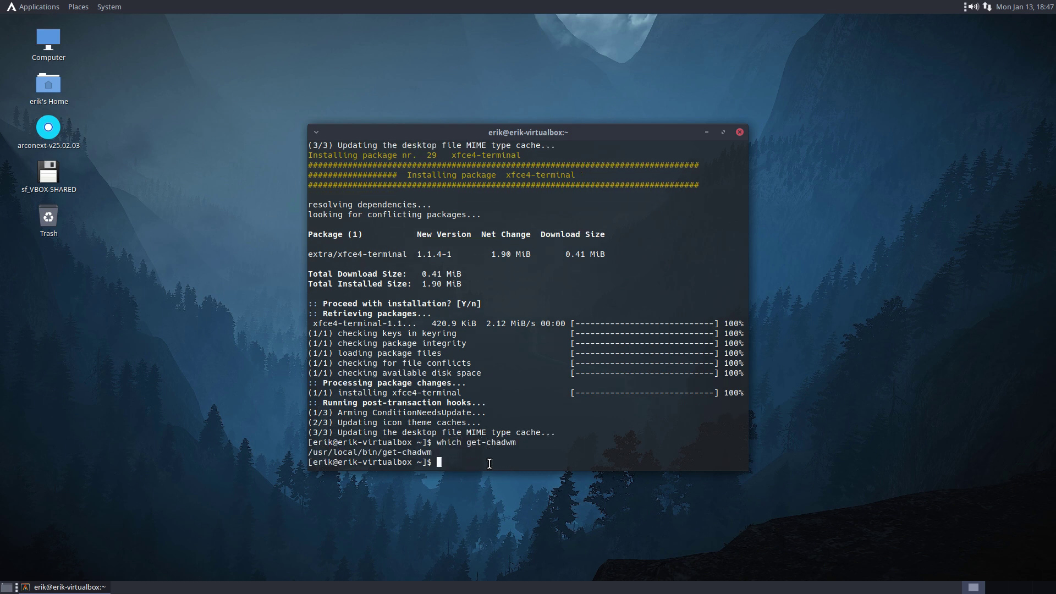
{"action": "type", "text": "nudo"}
{"action": "key", "text": "BackSpace"}
{"action": "key", "text": "BackSpace"}
{"action": "key", "text": "BackSpace"}
{"action": "key", "text": "Tab"}
{"action": "key", "text": "Tab"}
{"action": "type", "text": "bl "}
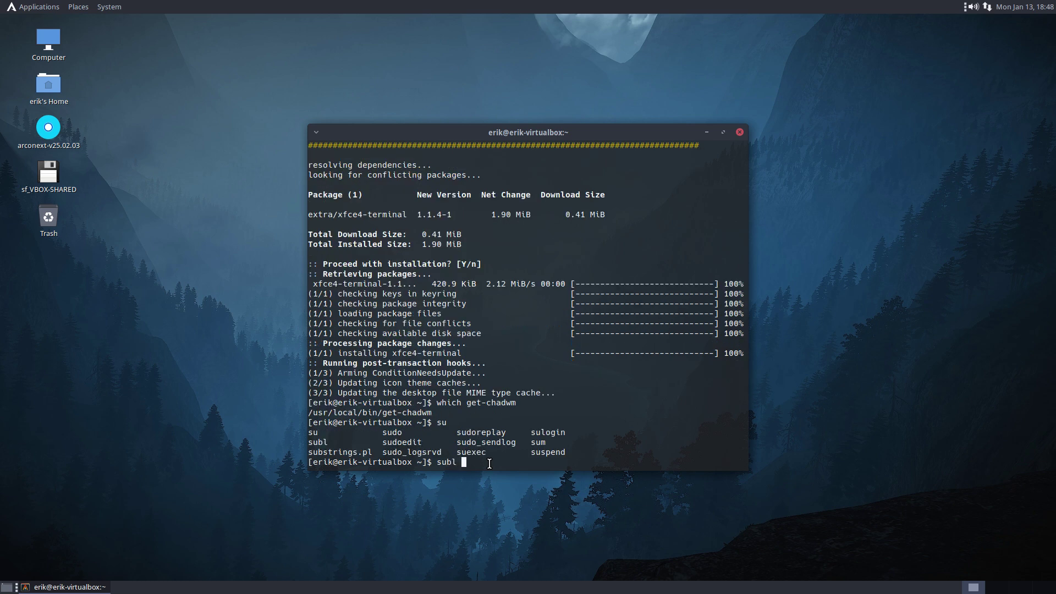
{"action": "type", "text": "/usr/local/bin/get-chadwm"}
- Open get-chadwm in Sublime Text and save it, authenticating with the administrator password
{"action": "key", "text": "Return"}
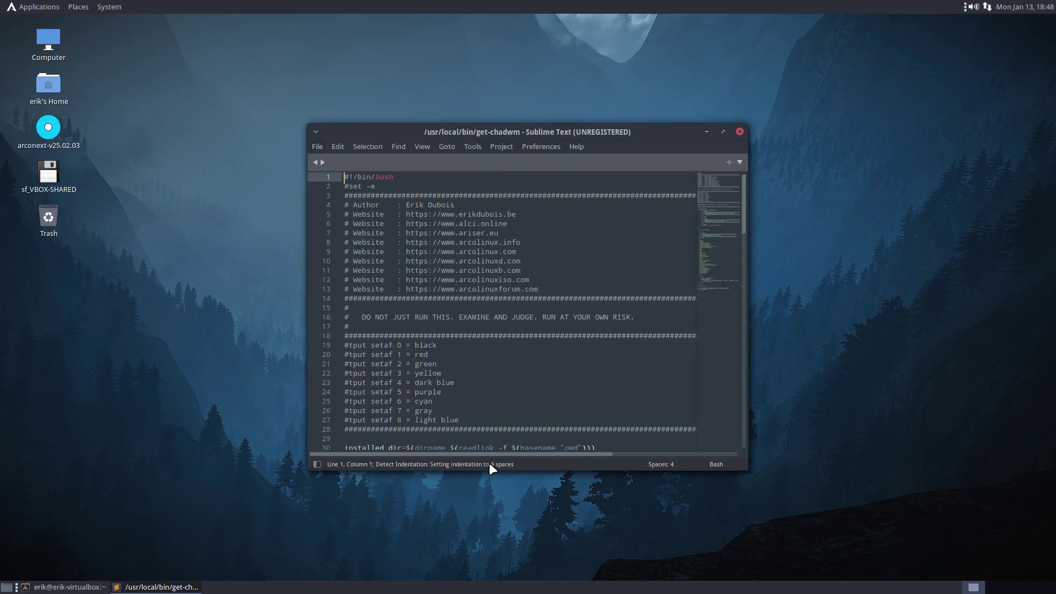
{"action": "left_click", "coordinate": [322, 146]}
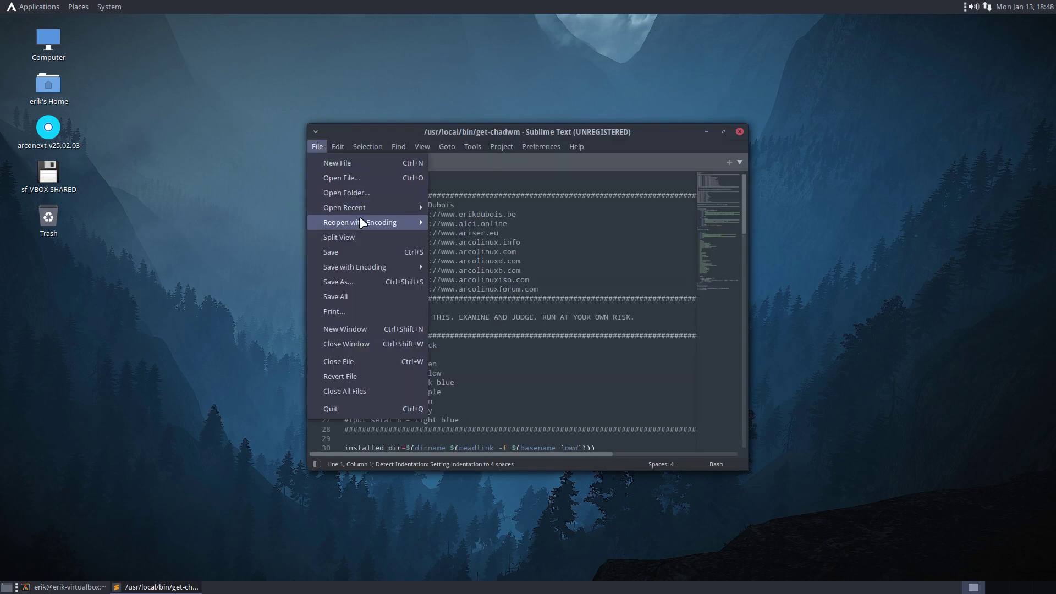
{"action": "left_click", "coordinate": [394, 252]}
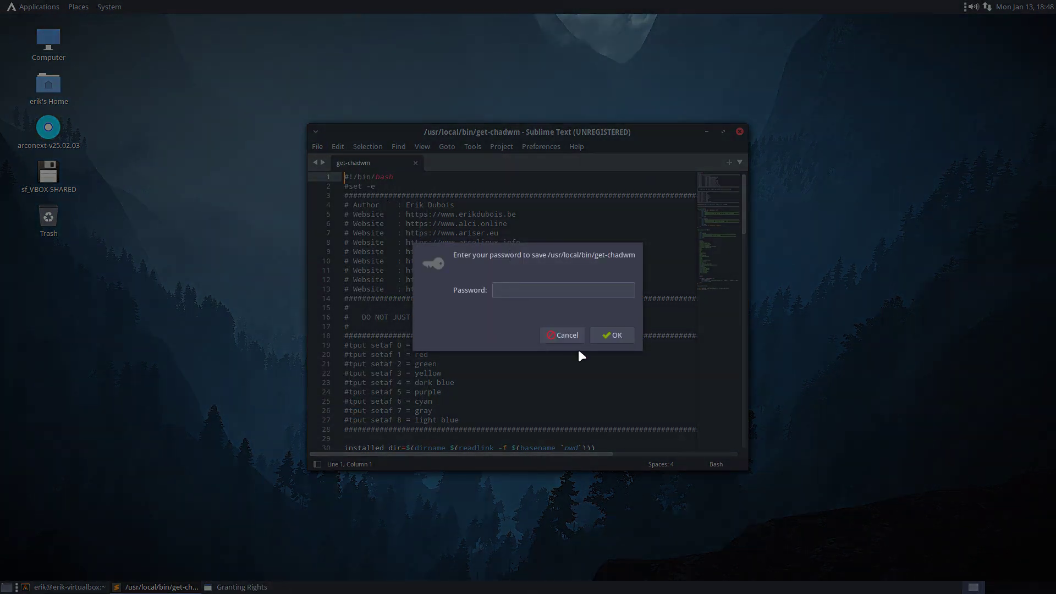
{"action": "left_click", "coordinate": [571, 333]}
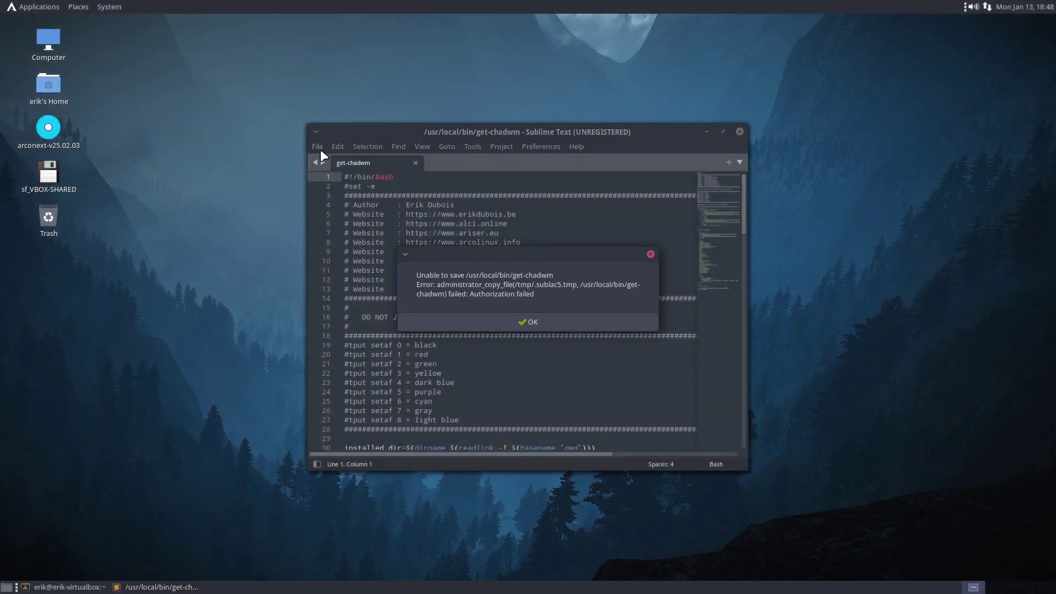
{"action": "left_click", "coordinate": [520, 326]}
{"action": "left_click", "coordinate": [318, 147]}
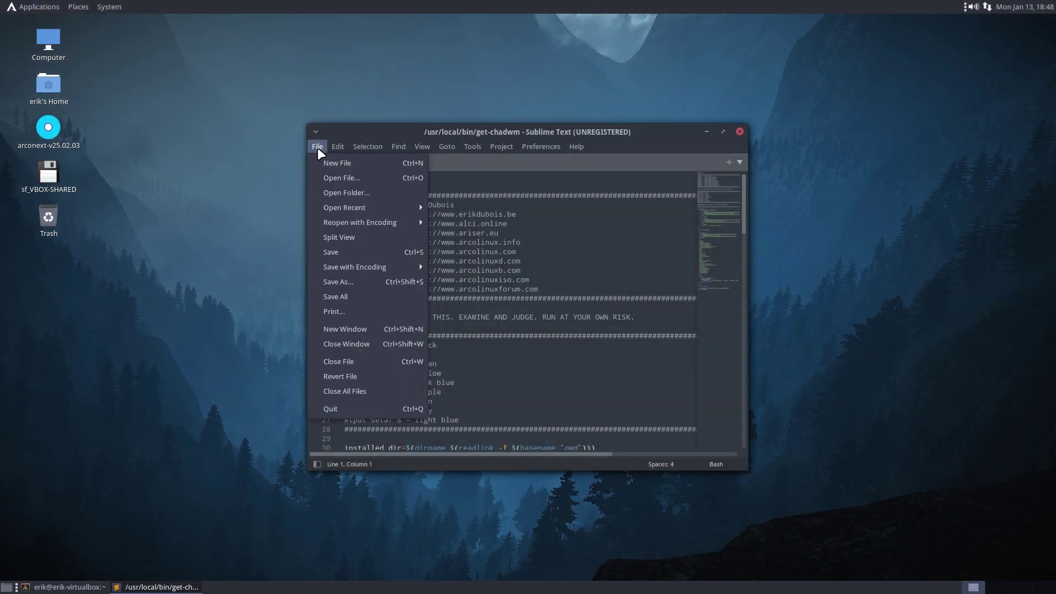
{"action": "left_click", "coordinate": [354, 252]}
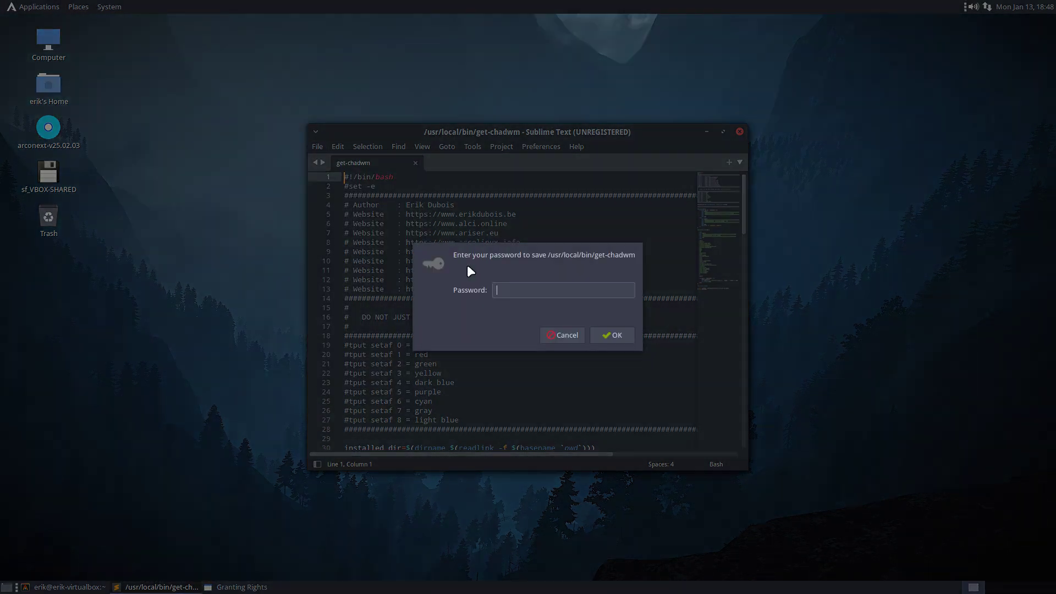
{"action": "type", "text": "test"}
{"action": "key", "text": "Return"}
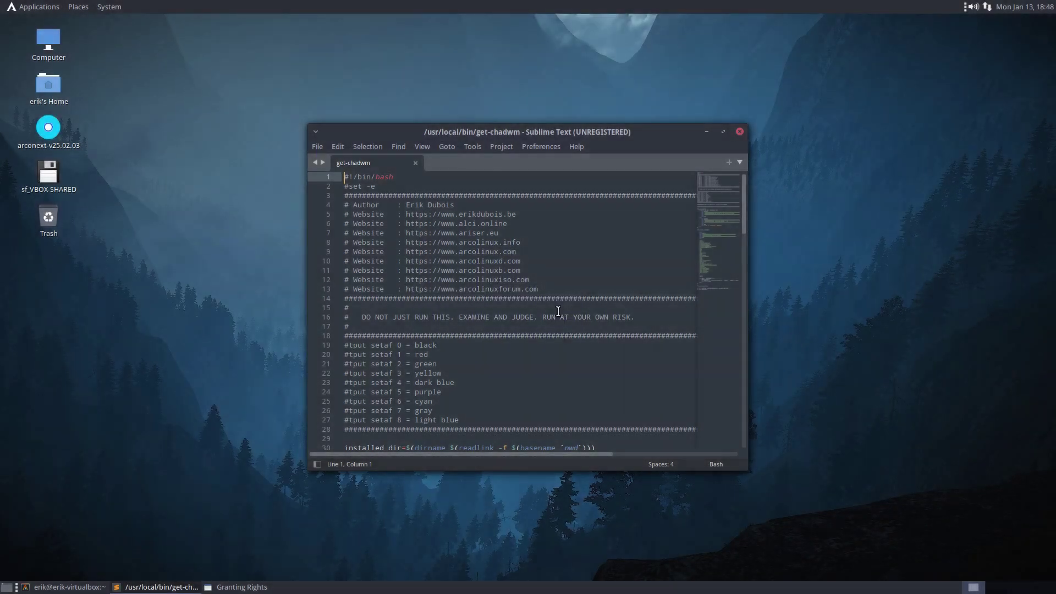
- Save a copy as get-chadwm-erik in the Desktop folder and close Sublime Text
{"action": "left_click", "coordinate": [316, 146]}
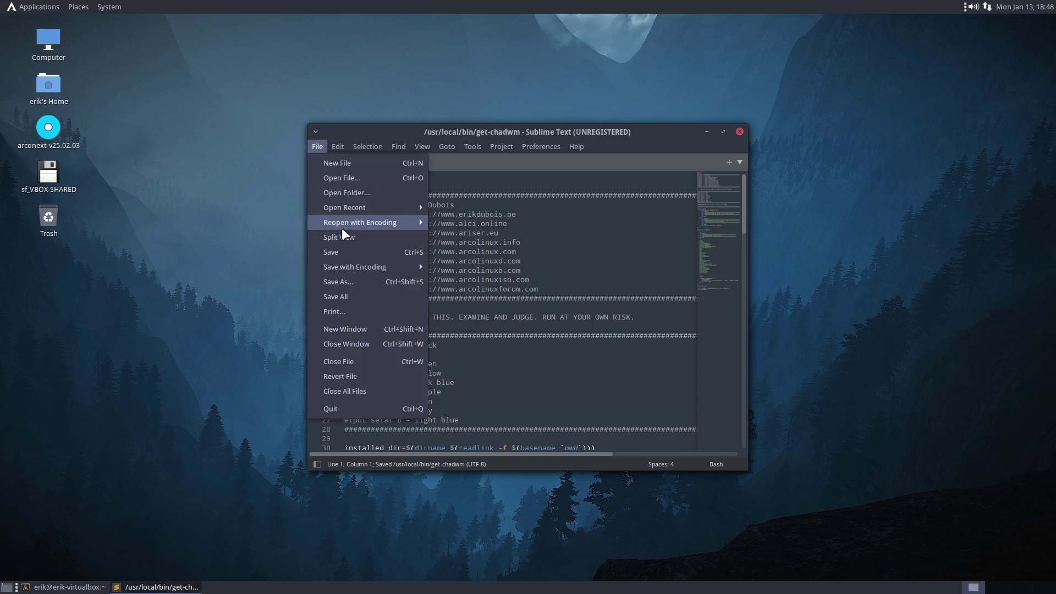
{"action": "left_click", "coordinate": [361, 282]}
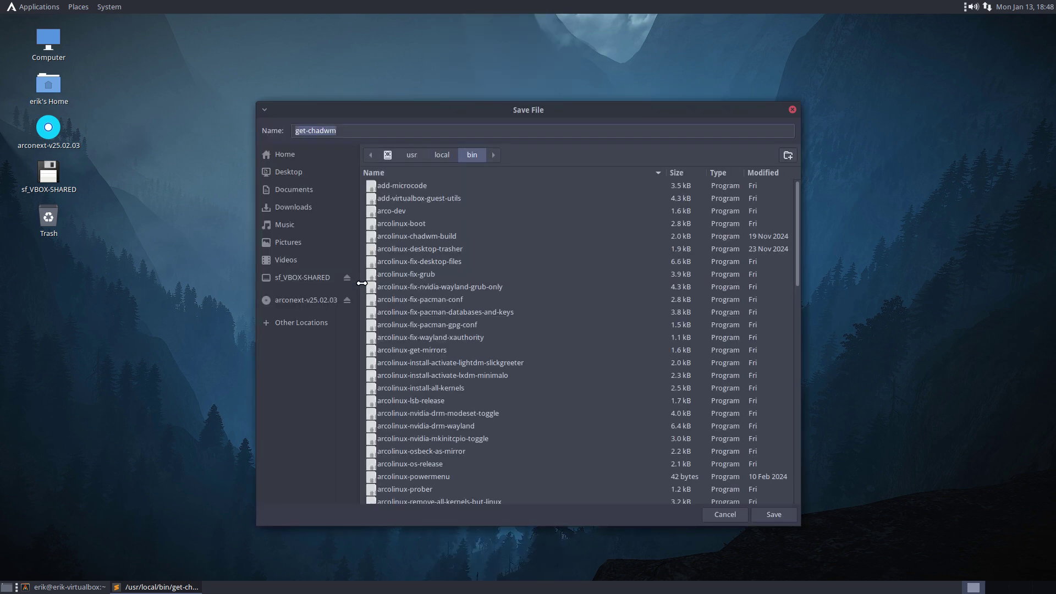
{"action": "left_click", "coordinate": [302, 171]}
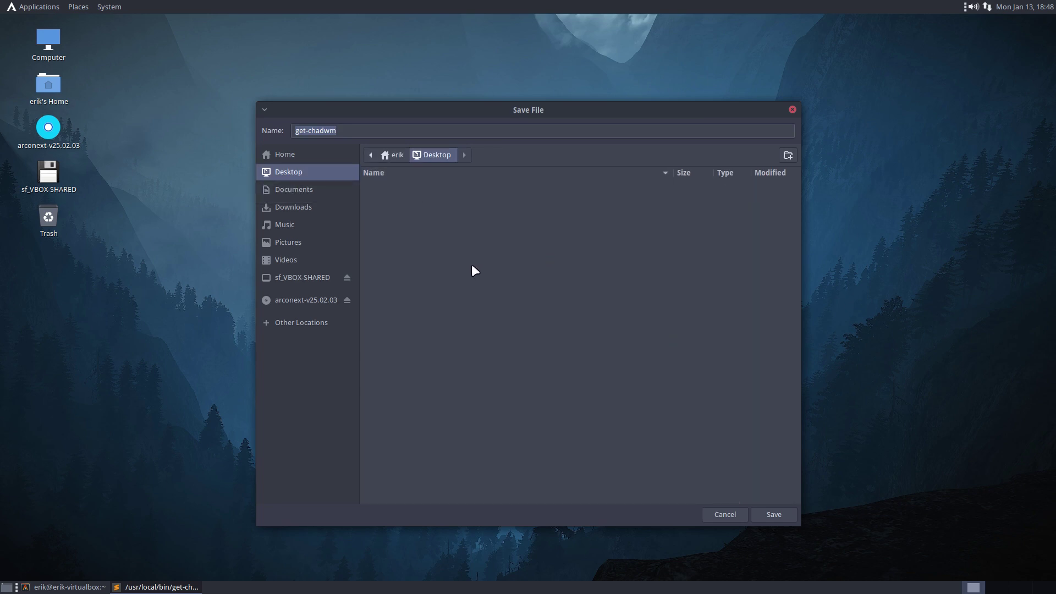
{"action": "left_click", "coordinate": [338, 130]}
{"action": "type", "text": "-erik"}
{"action": "key", "text": "Return"}
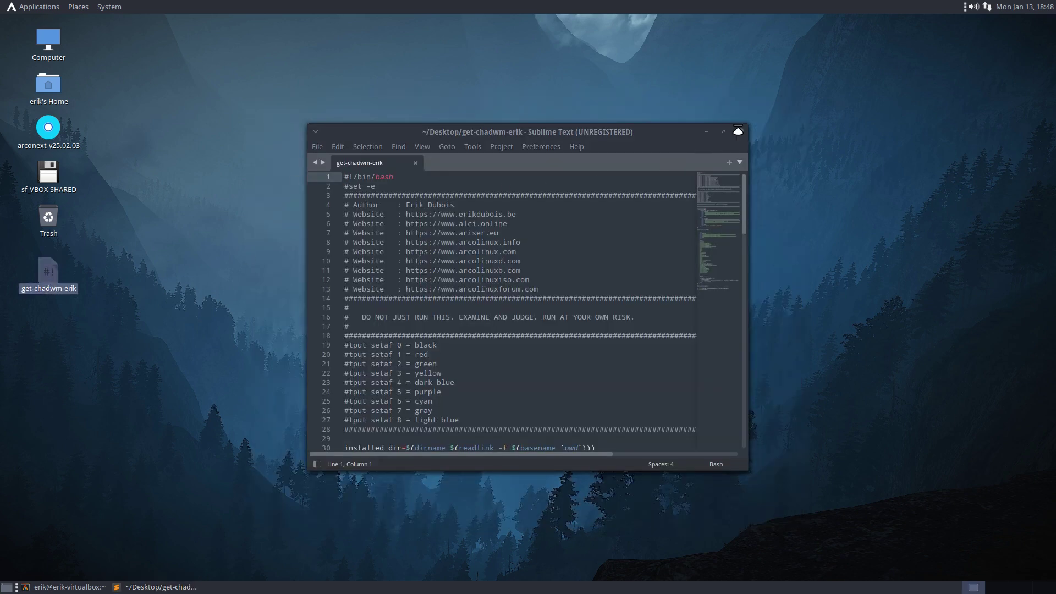
{"action": "left_click", "coordinate": [739, 132]}
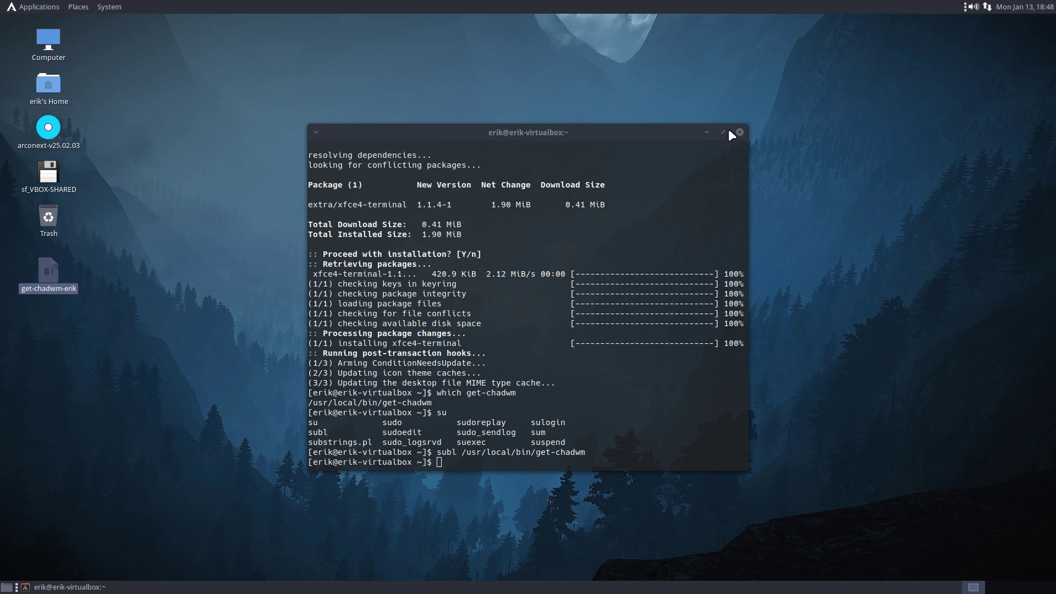
- Open a terminal in the Desktop folder, list it with ll, and type chmod +x get-chadwm-erik
{"action": "left_click", "coordinate": [740, 132]}
{"action": "right_click", "coordinate": [498, 161]}
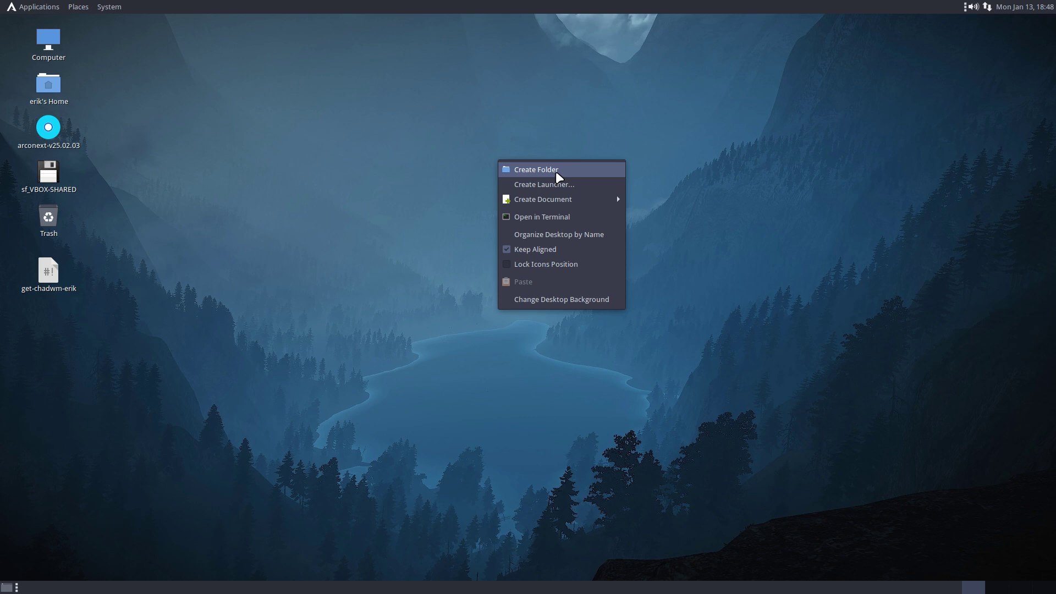
{"action": "mouse_move", "coordinate": [563, 204]}
{"action": "key", "text": "ctrl+alt+t"}
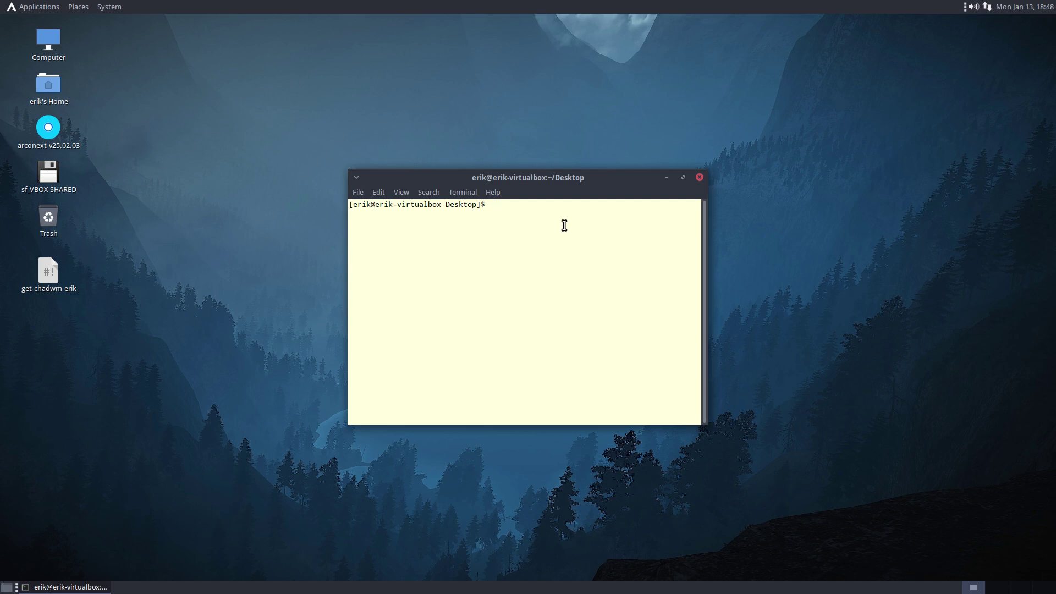
{"action": "type", "text": "ll"}
{"action": "key", "text": "Return"}
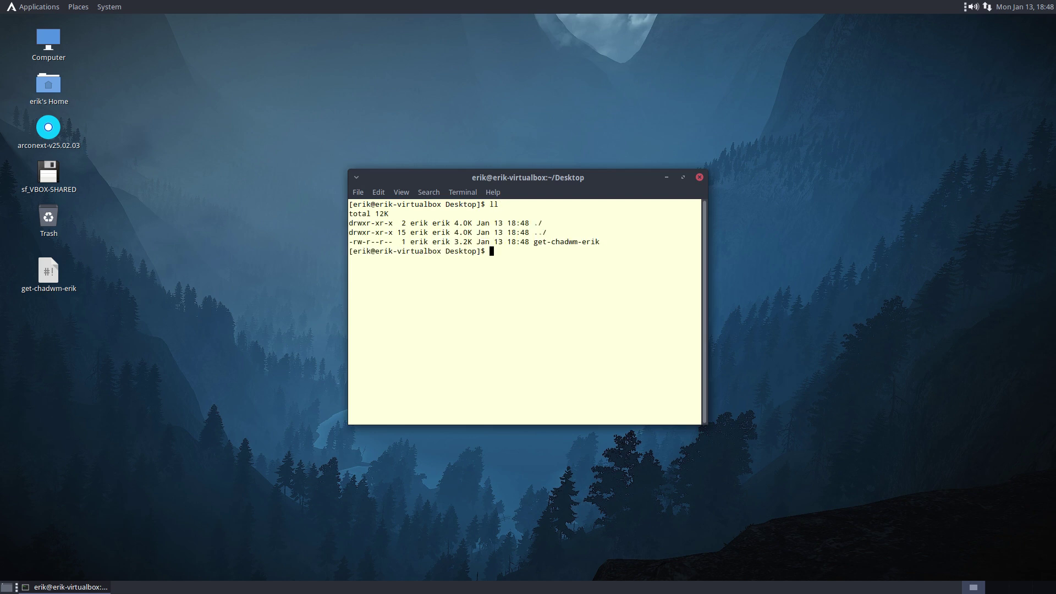
{"action": "left_click_drag", "start_coordinate": [353, 242], "coordinate": [394, 242]}
{"action": "type", "text": "chmod +x get"}
{"action": "key", "text": "Tab"}
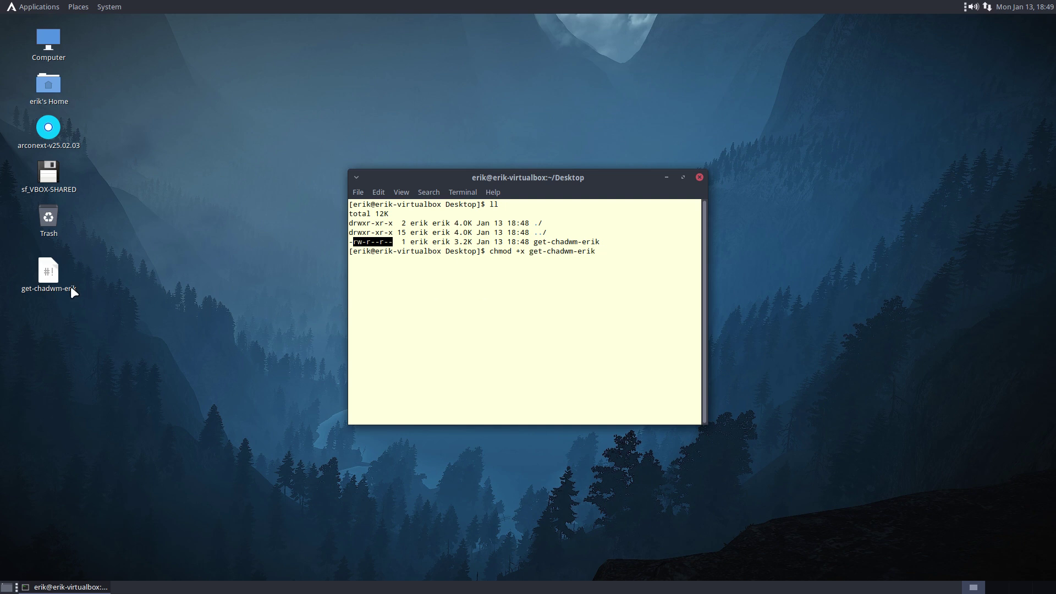
- Tick Allow executing file as program in get-chadwm-erik's Permissions, then close the terminal
{"action": "right_click", "coordinate": [48, 281]}
{"action": "left_click", "coordinate": [78, 531]}
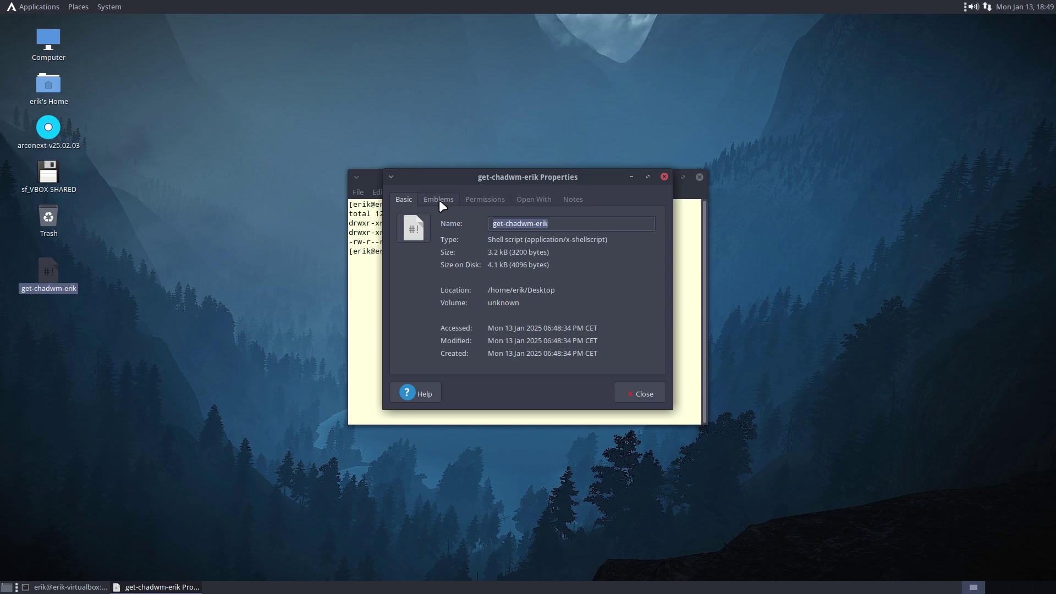
{"action": "left_click", "coordinate": [481, 200]}
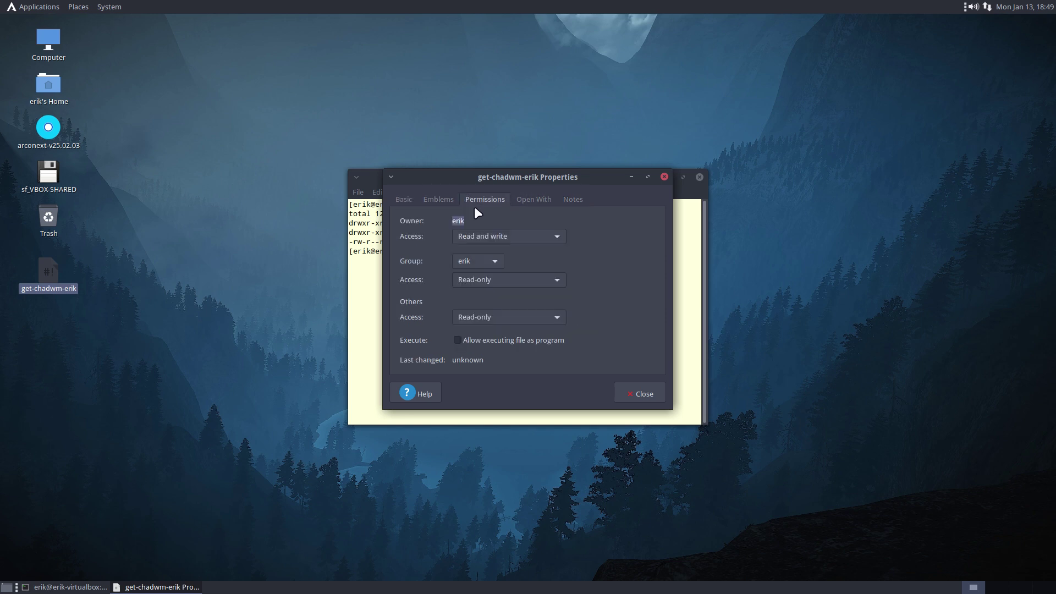
{"action": "left_click", "coordinate": [522, 342]}
{"action": "left_click", "coordinate": [640, 394]}
{"action": "left_click", "coordinate": [700, 177]}
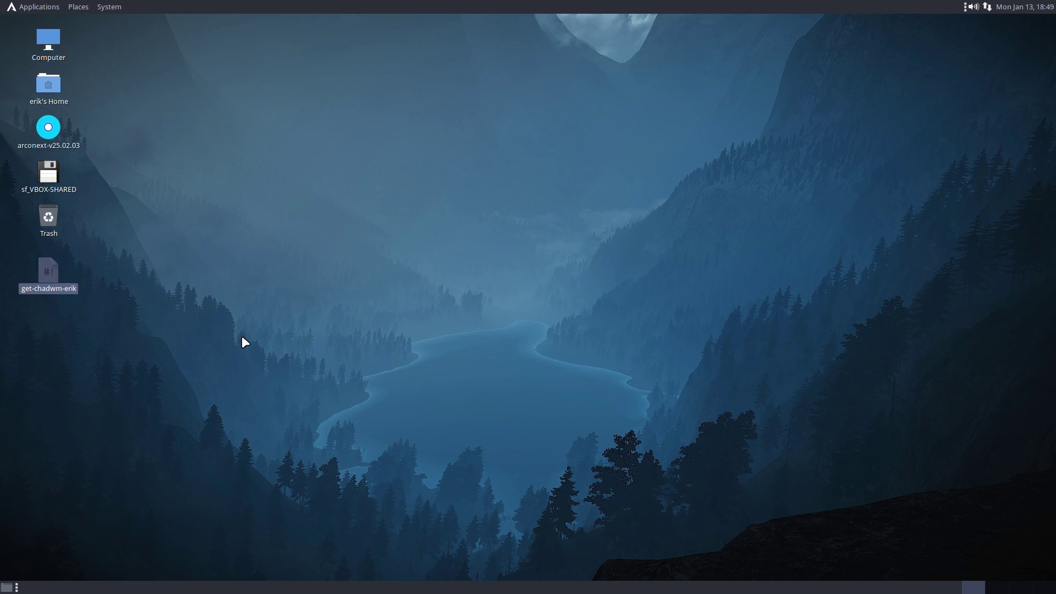
{"action": "double_click", "coordinate": [52, 271]}
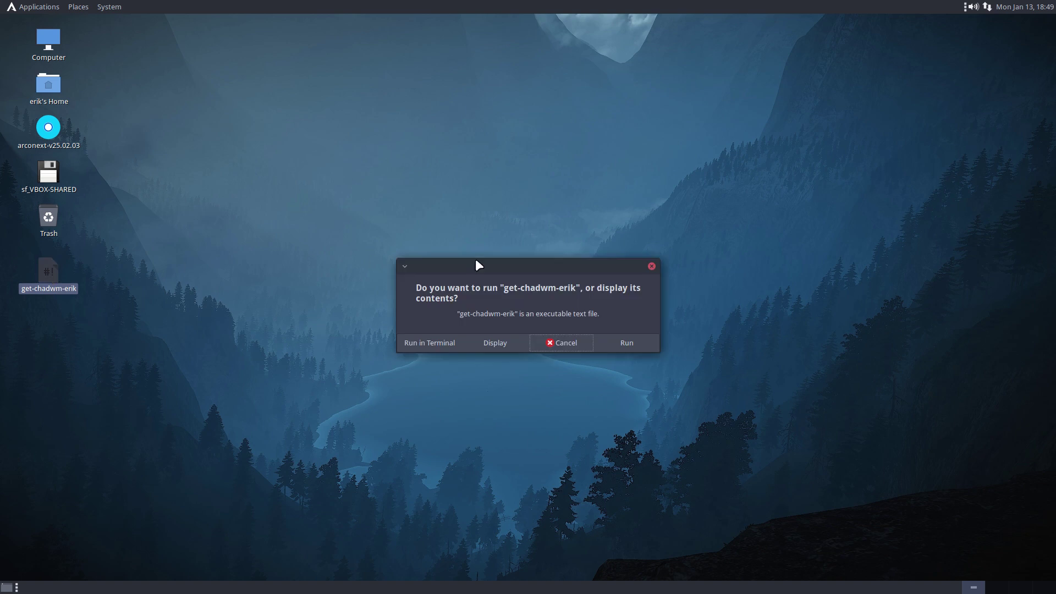
{"action": "left_click", "coordinate": [485, 344]}
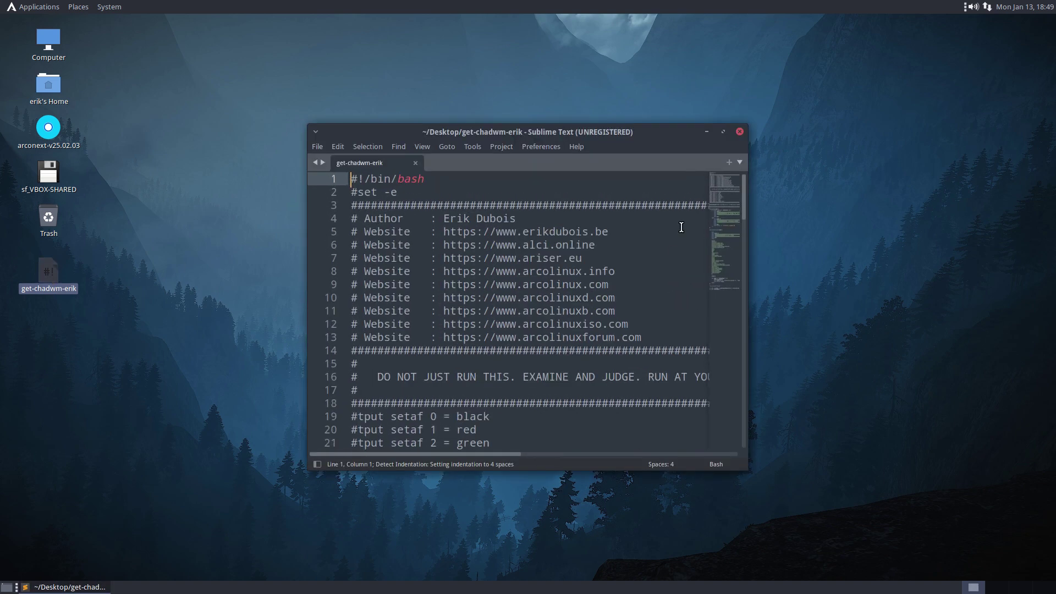
{"action": "left_click", "coordinate": [723, 132]}
{"action": "scroll", "coordinate": [366, 393], "scroll_direction": "down", "scroll_amount": 20}
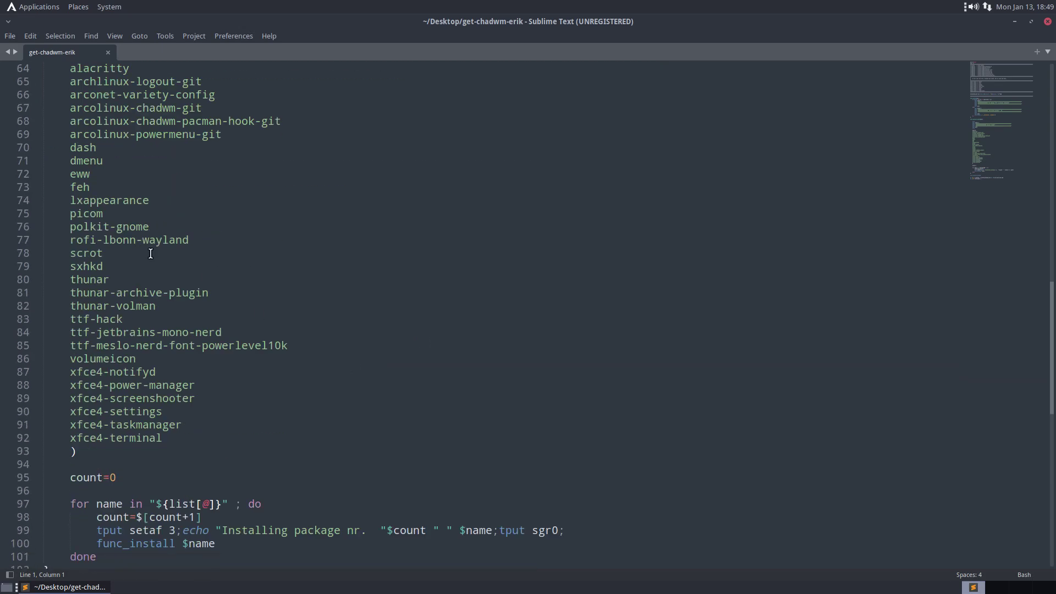
{"action": "scroll", "coordinate": [151, 254], "scroll_direction": "up", "scroll_amount": 2}
{"action": "left_click", "coordinate": [89, 150]}
{"action": "left_click", "coordinate": [96, 241]}
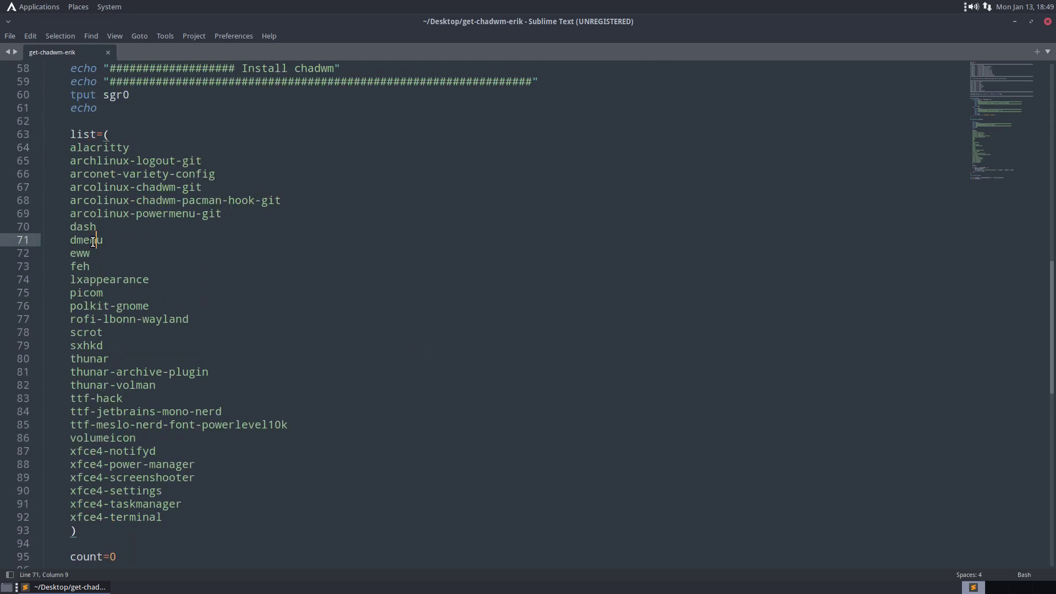
{"action": "scroll", "coordinate": [91, 390], "scroll_direction": "down", "scroll_amount": 3}
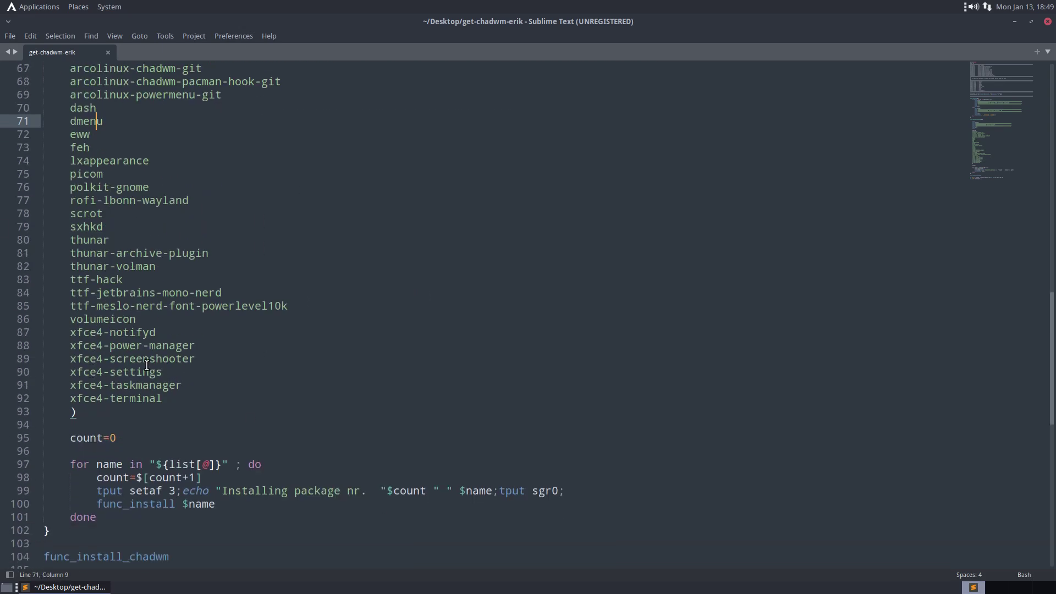
{"action": "scroll", "coordinate": [147, 365], "scroll_direction": "down", "scroll_amount": 7}
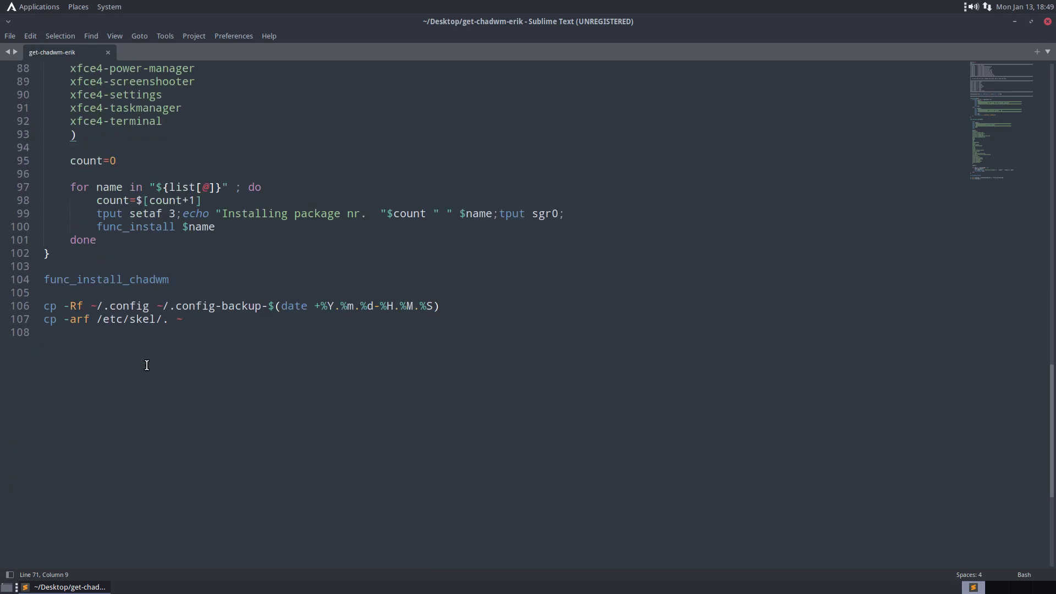
{"action": "left_click_drag", "start_coordinate": [193, 321], "coordinate": [28, 321]}
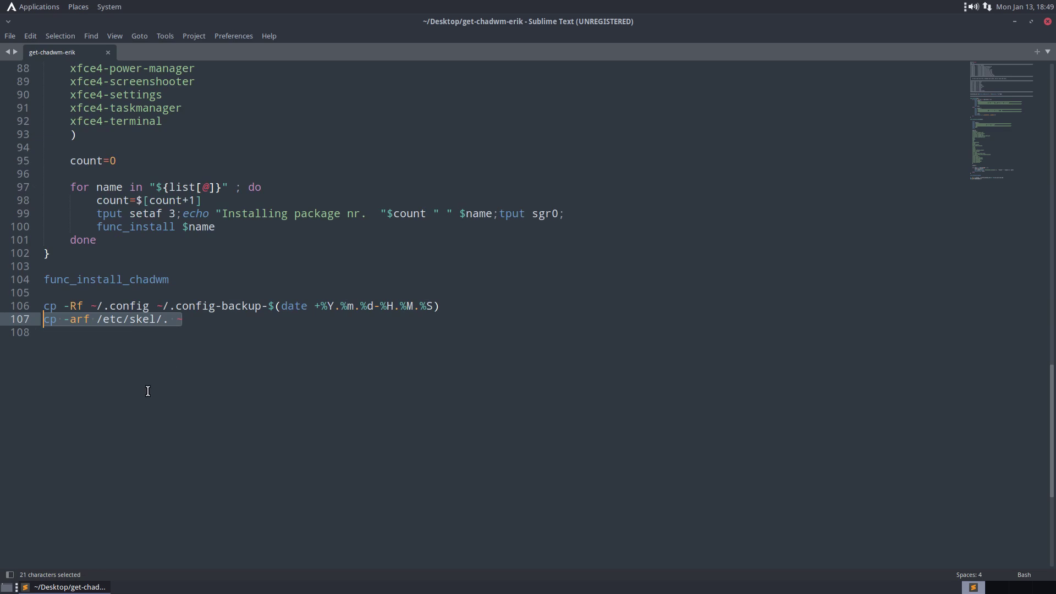
{"action": "left_click", "coordinate": [107, 319]}
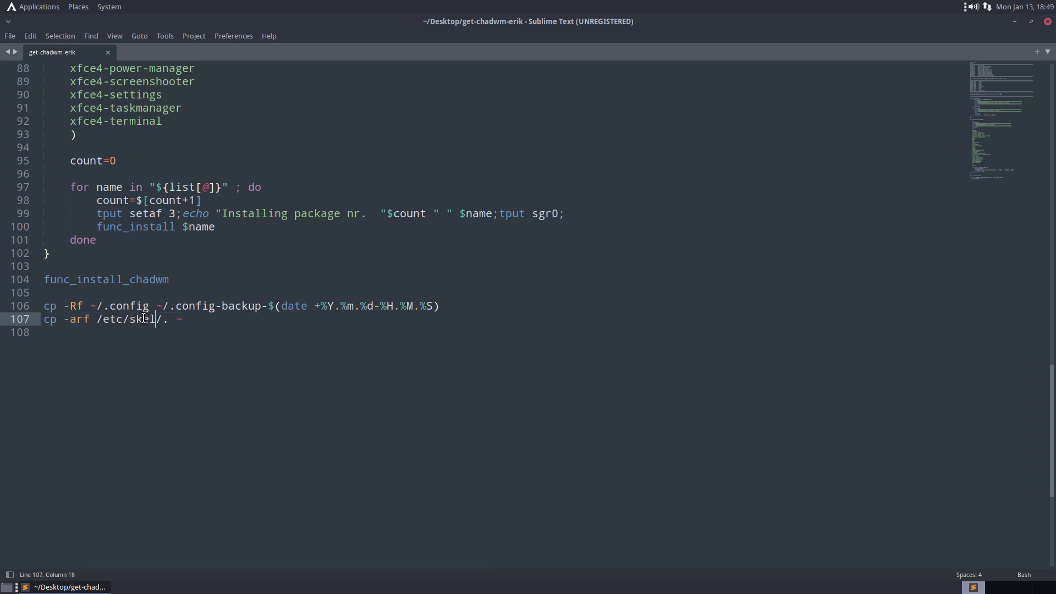
{"action": "left_click", "coordinate": [142, 321]}
{"action": "left_click", "coordinate": [1047, 23]}
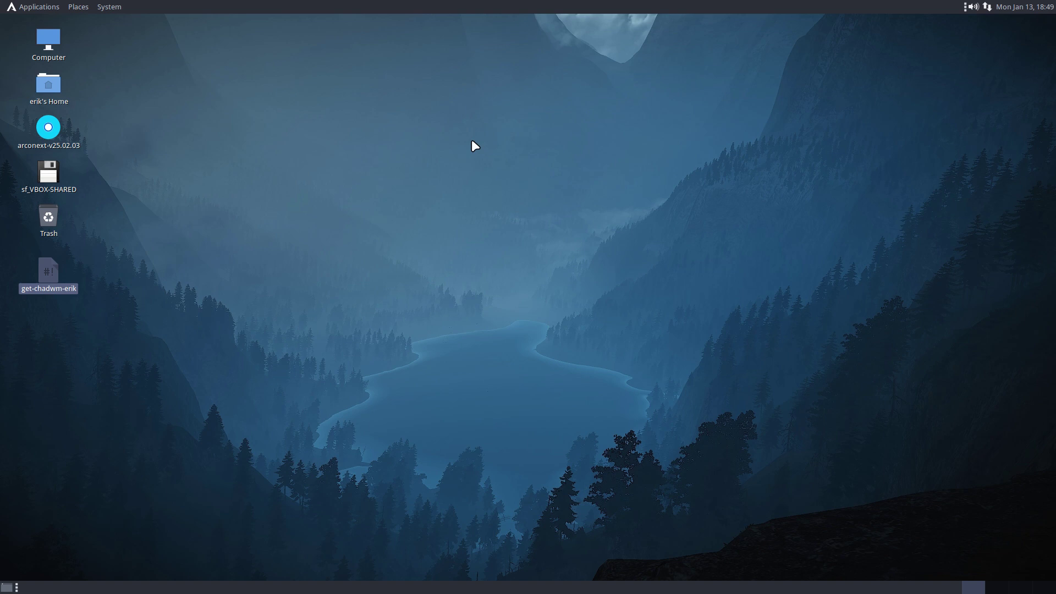
{"action": "left_click", "coordinate": [51, 7]}
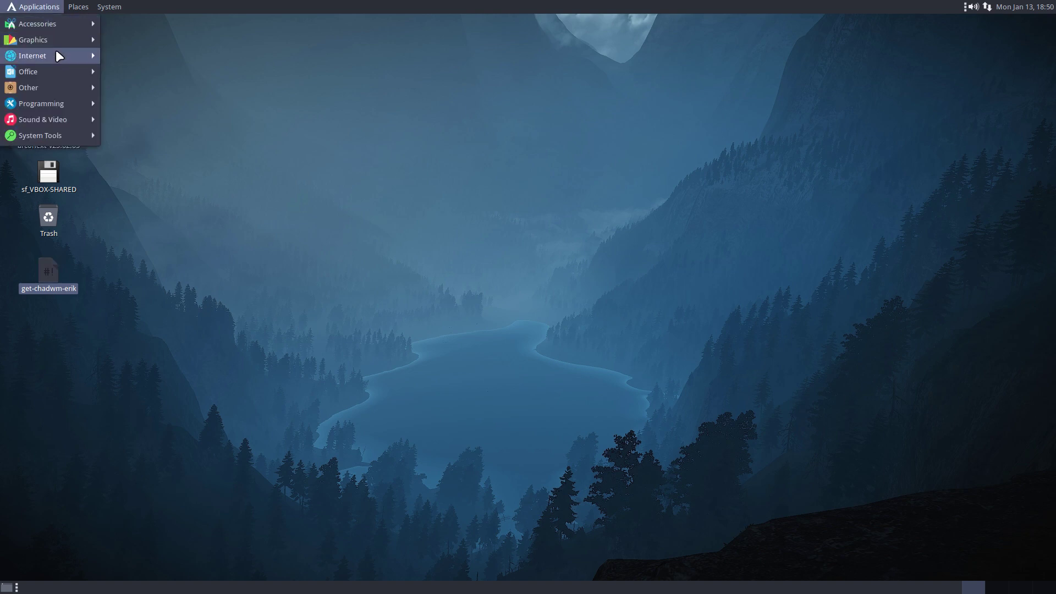
{"action": "mouse_move", "coordinate": [55, 51]}
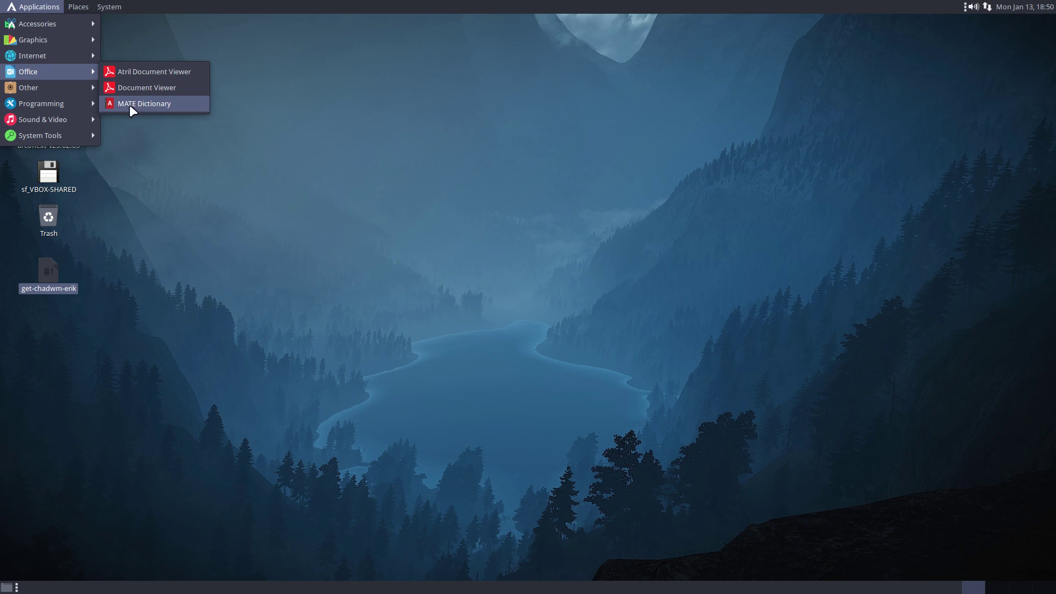
{"action": "mouse_move", "coordinate": [52, 89]}
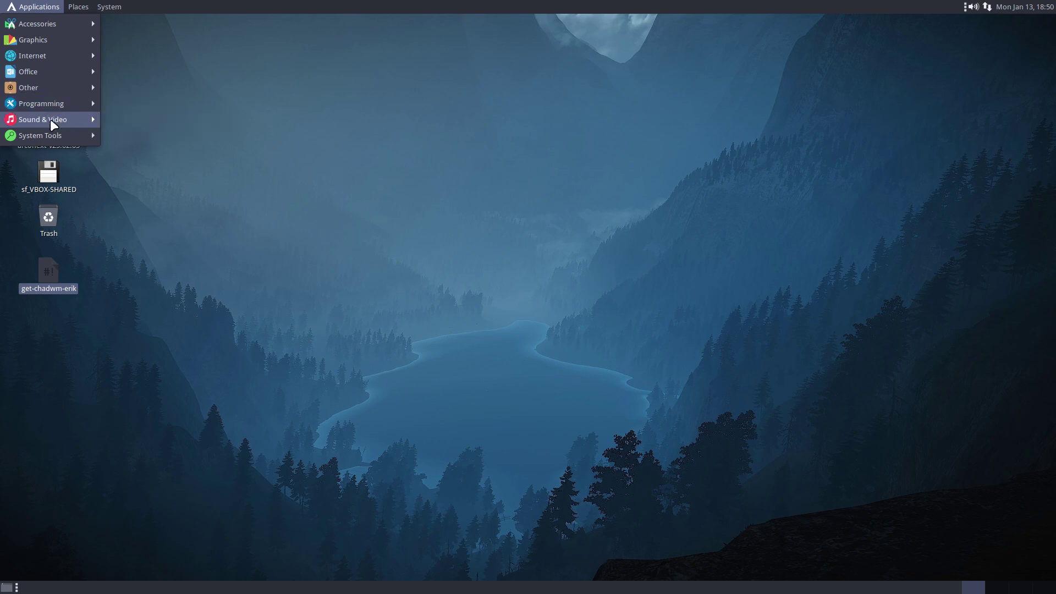
{"action": "mouse_move", "coordinate": [51, 119]}
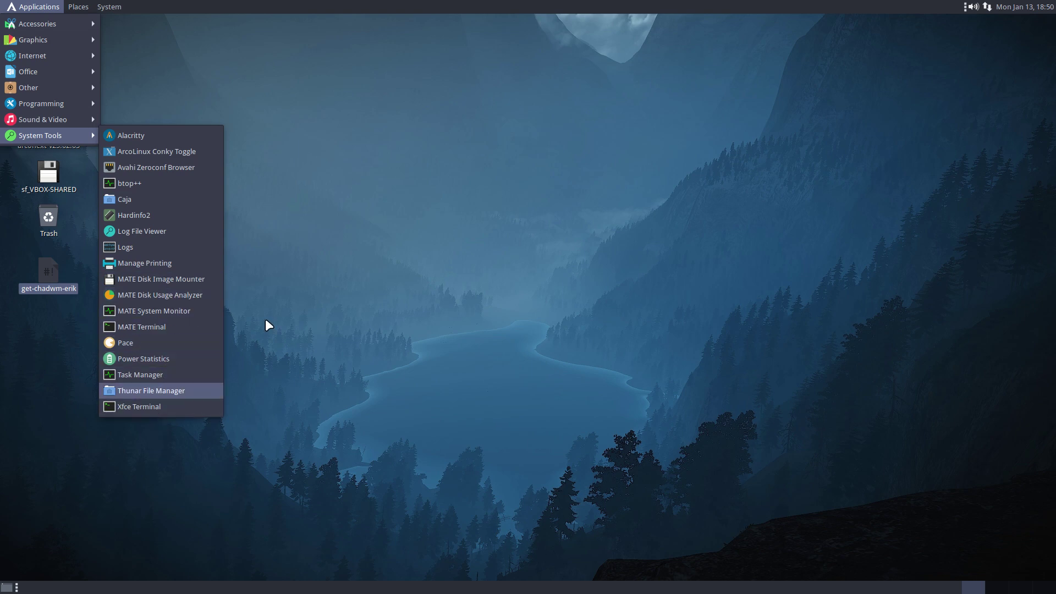
{"action": "left_click", "coordinate": [587, 201]}
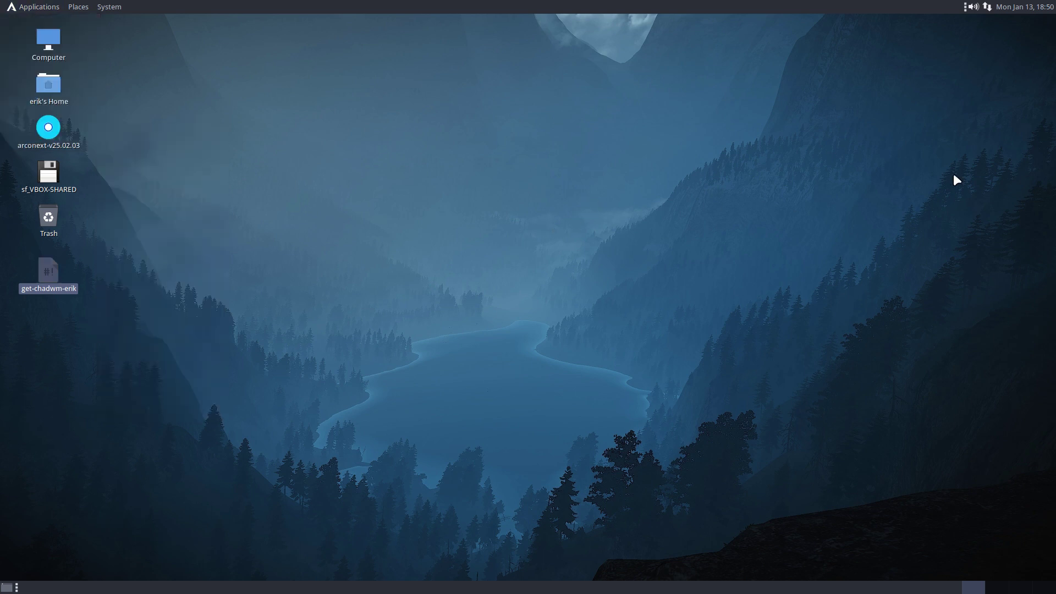